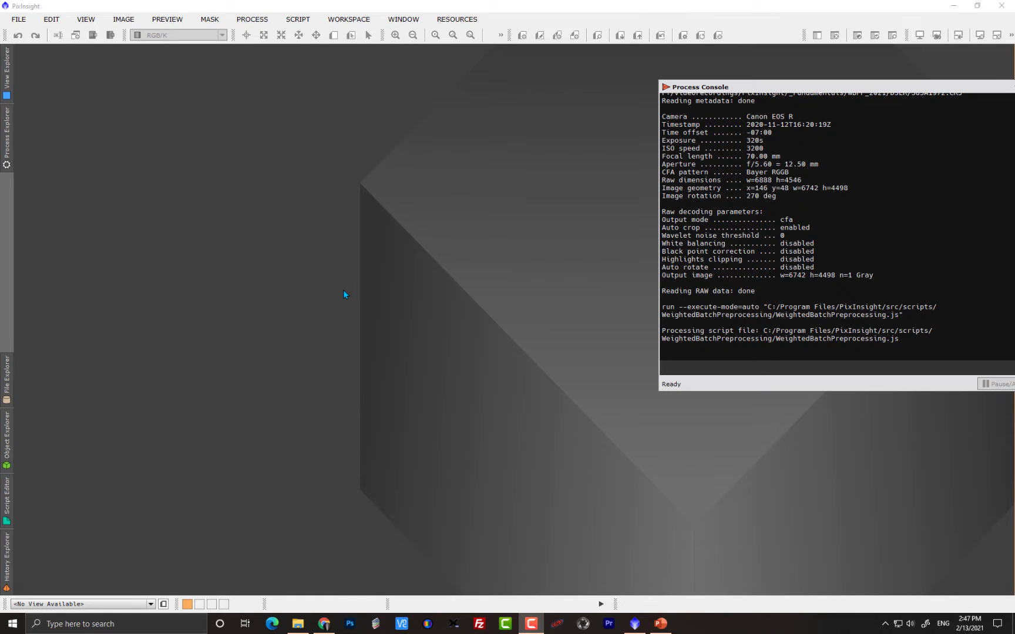
Step: Open the raw frame 383A1968.CR3 from the DSLR folder in its own window
key(ctrl+o)
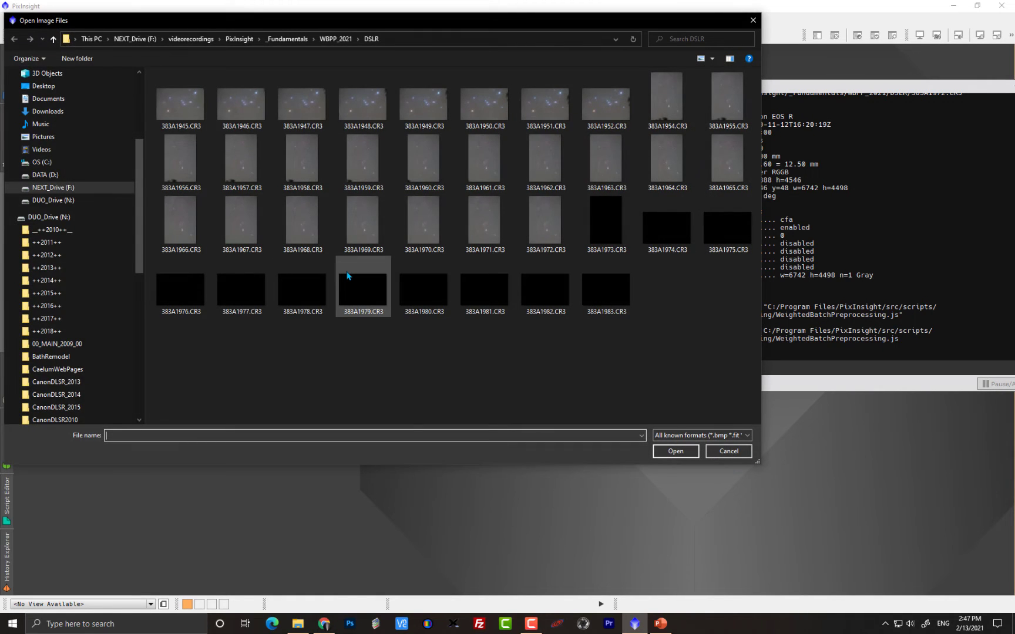
mouse_move(347, 275)
mouse_move(324, 310)
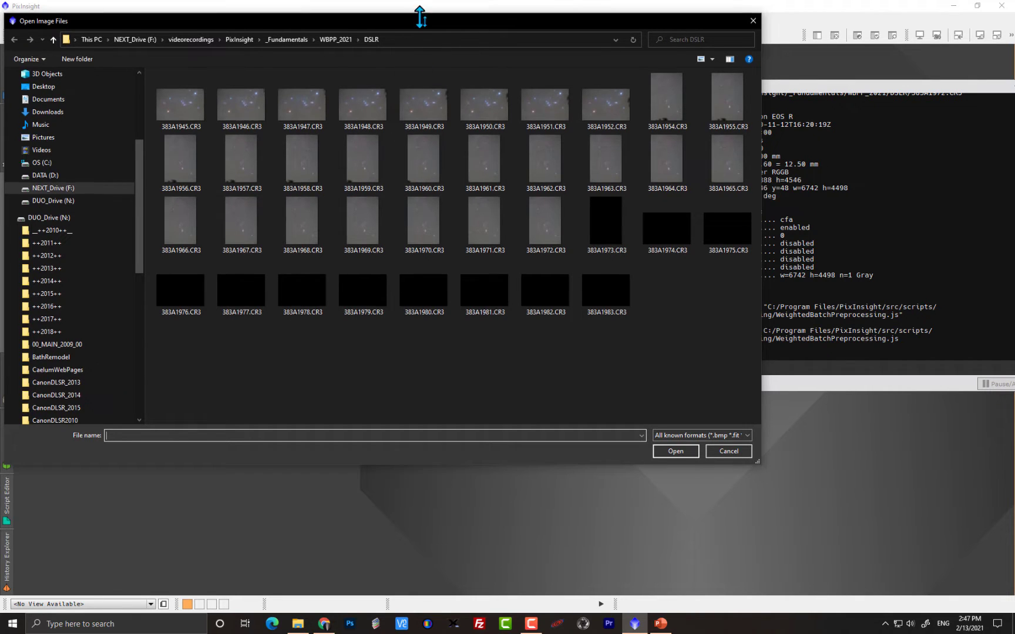
mouse_move(419, 16)
mouse_down()
mouse_move(433, 33)
mouse_move(431, 16)
mouse_up()
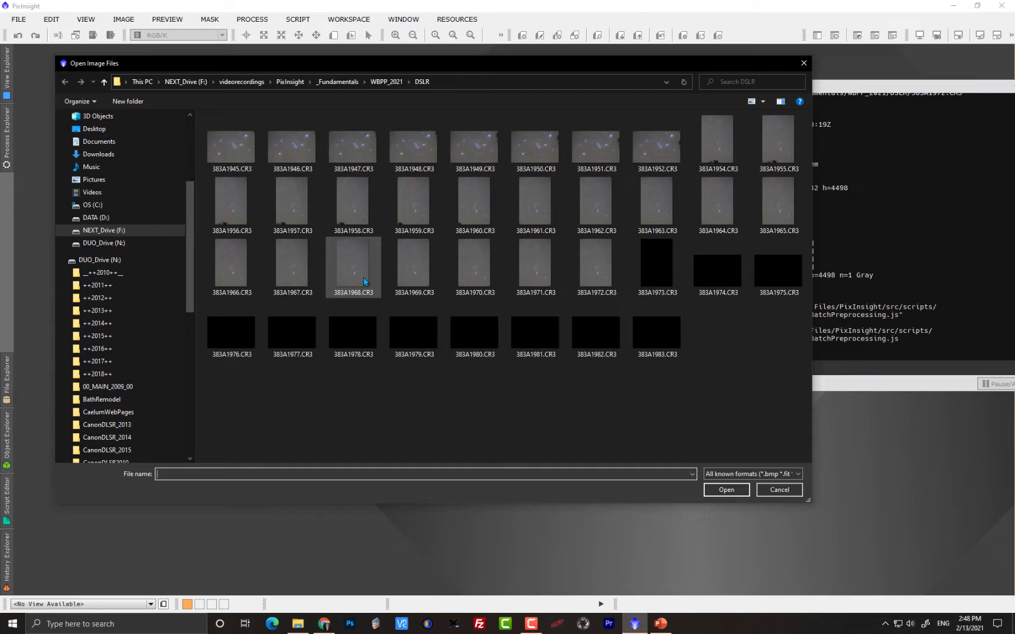
mouse_move(364, 281)
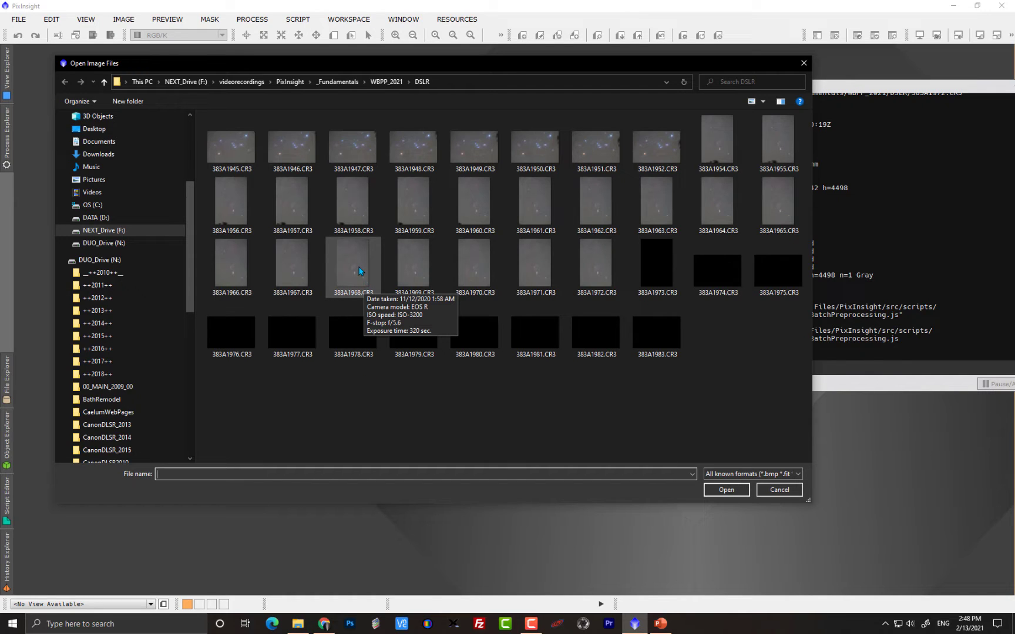
double_click(360, 271)
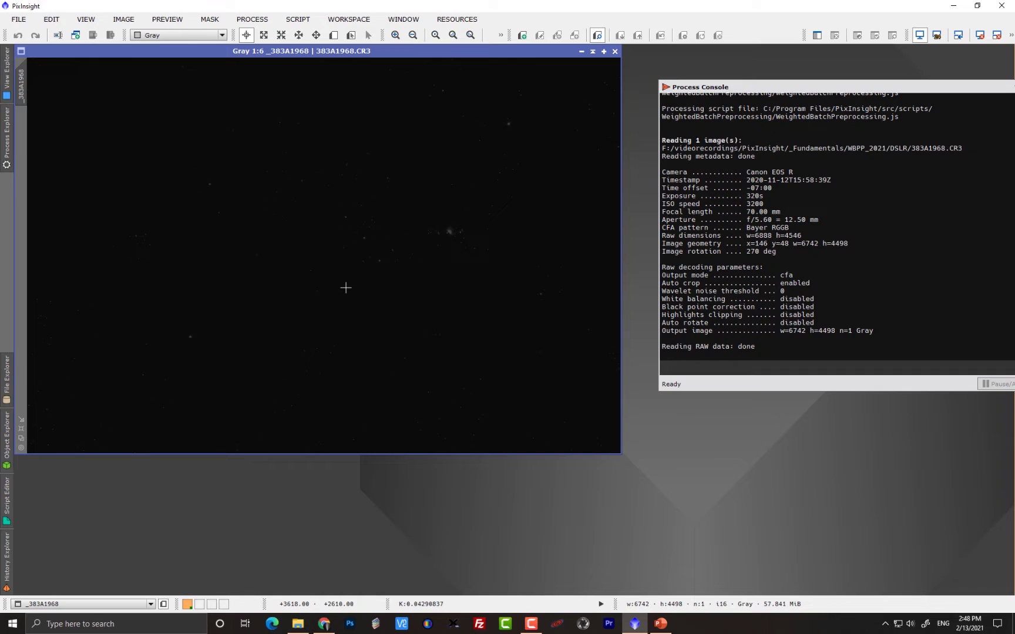
Step: AutoStretch 383A1968.CR3 with Ctrl+A, zoom in on its pixels, then close the window
key(ctrl+a)
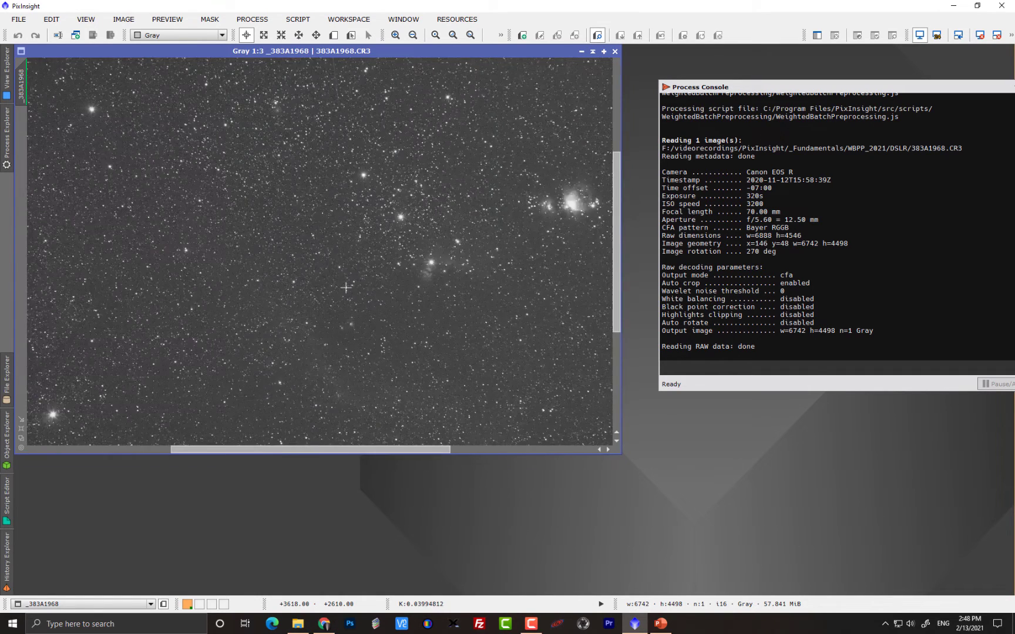
scroll(345, 288, up, 9)
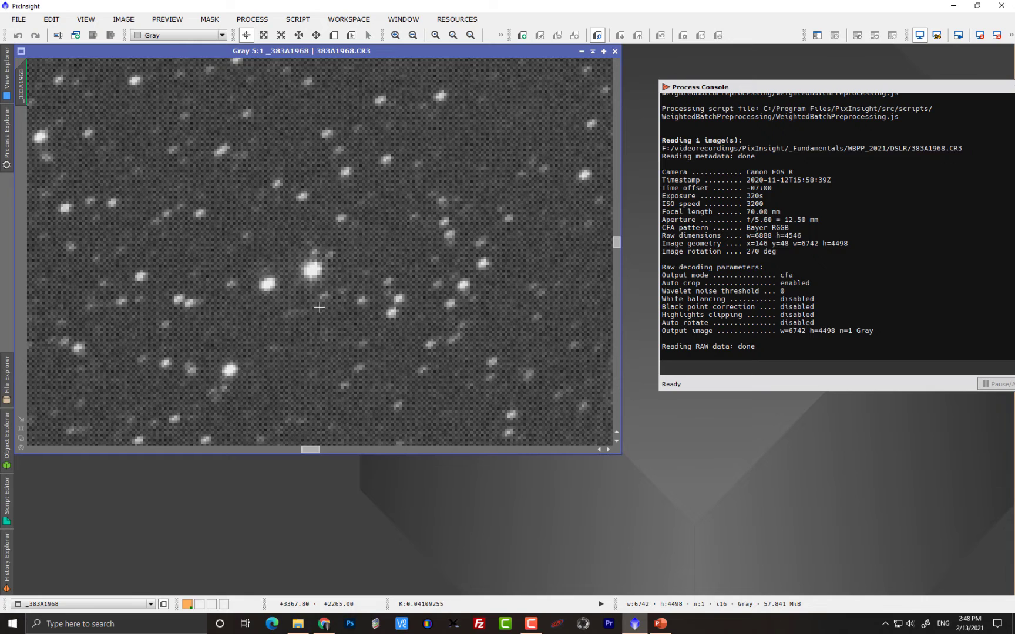
click(614, 51)
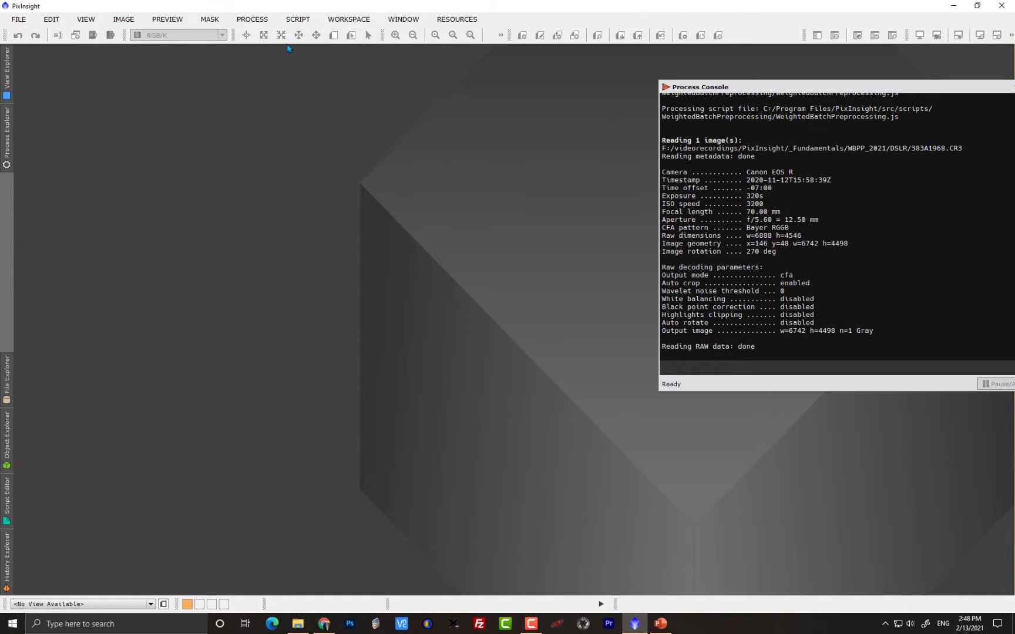
Step: Launch WeightedBatchPreprocessing from Script > Batch Processing
click(290, 21)
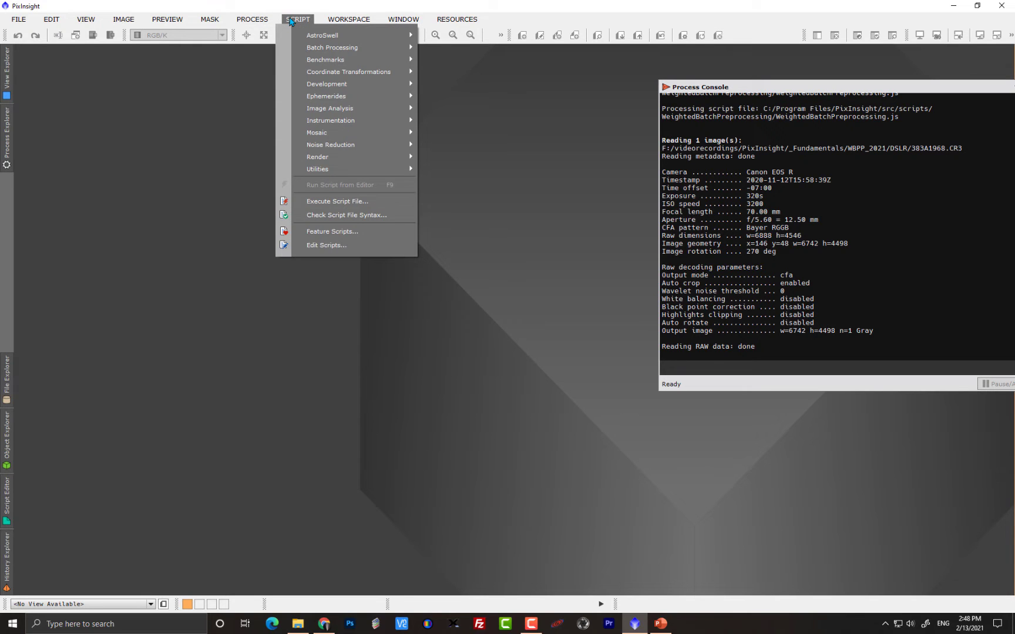
mouse_move(346, 48)
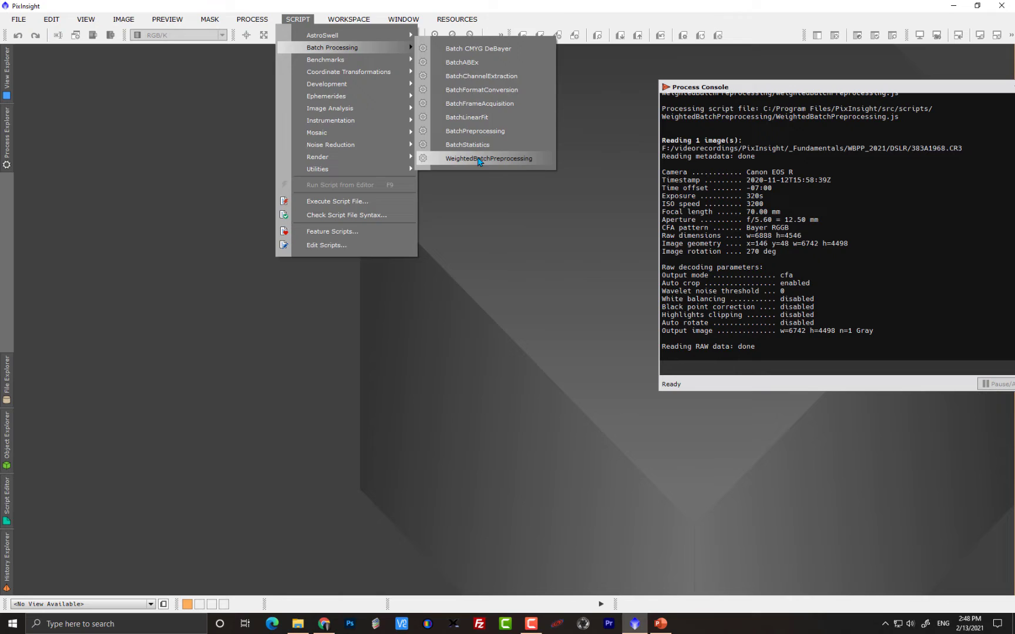
click(487, 158)
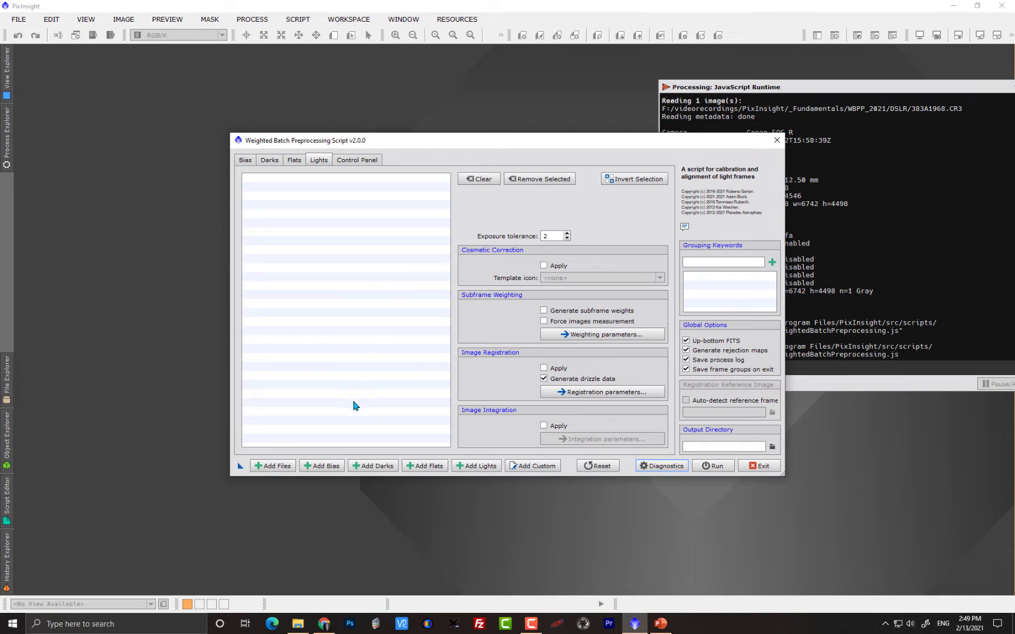
Step: Select all CR3 files in the Add Files browser, then close it
click(273, 468)
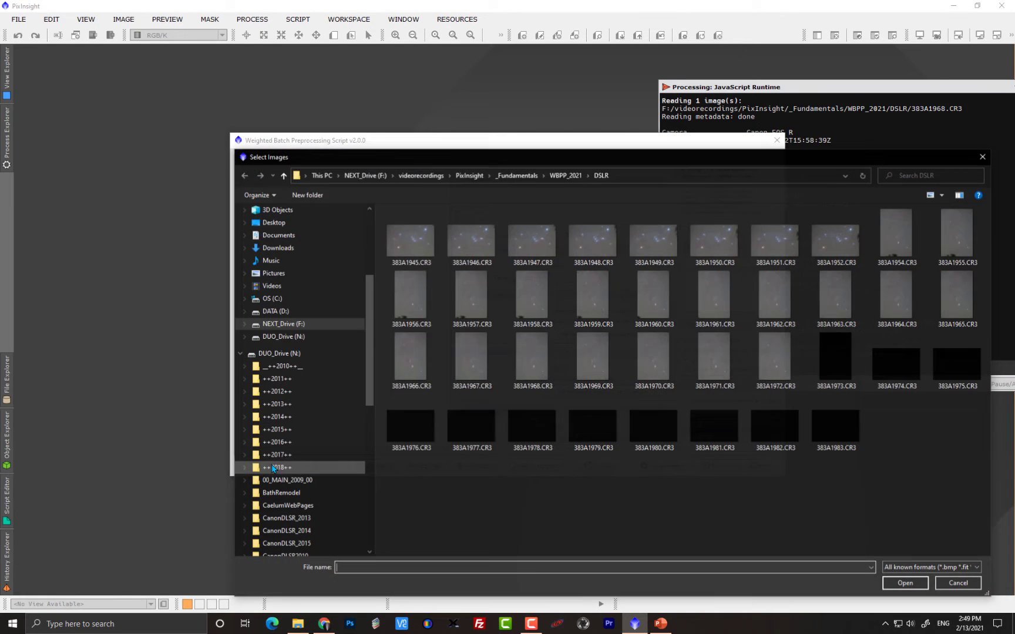
click(421, 307)
key(ctrl+a)
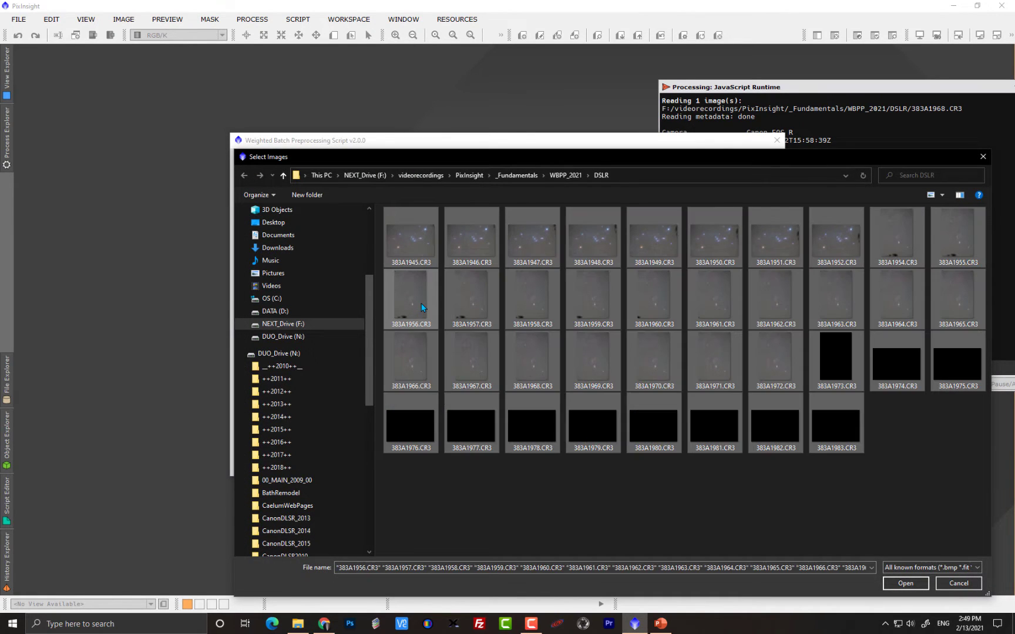
click(895, 584)
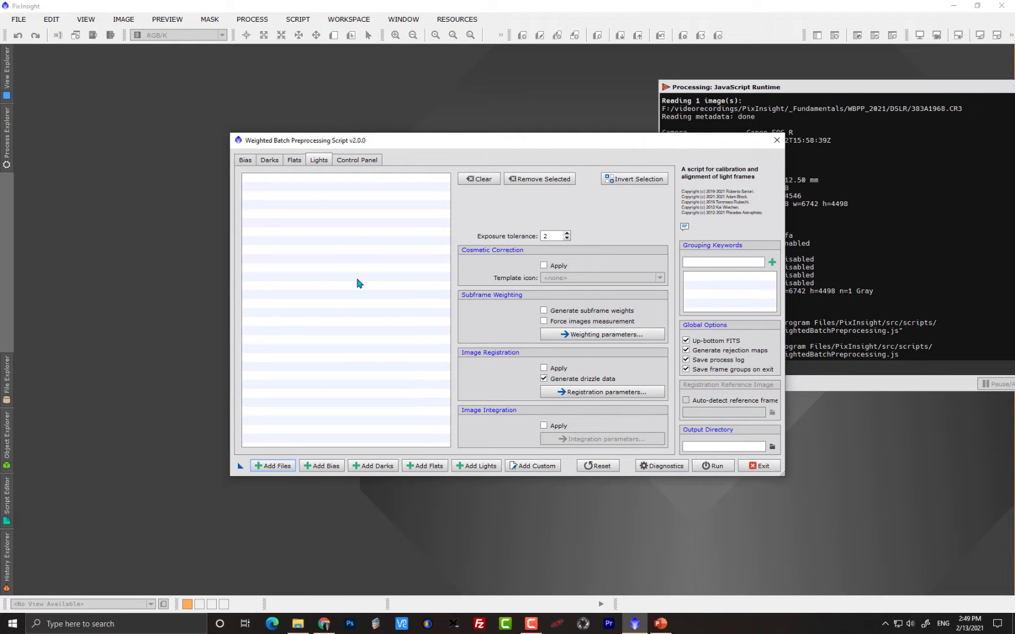
Step: Browse the Darks and Flats tabs, ending on the empty Bias page
click(268, 161)
click(299, 161)
click(272, 162)
click(246, 162)
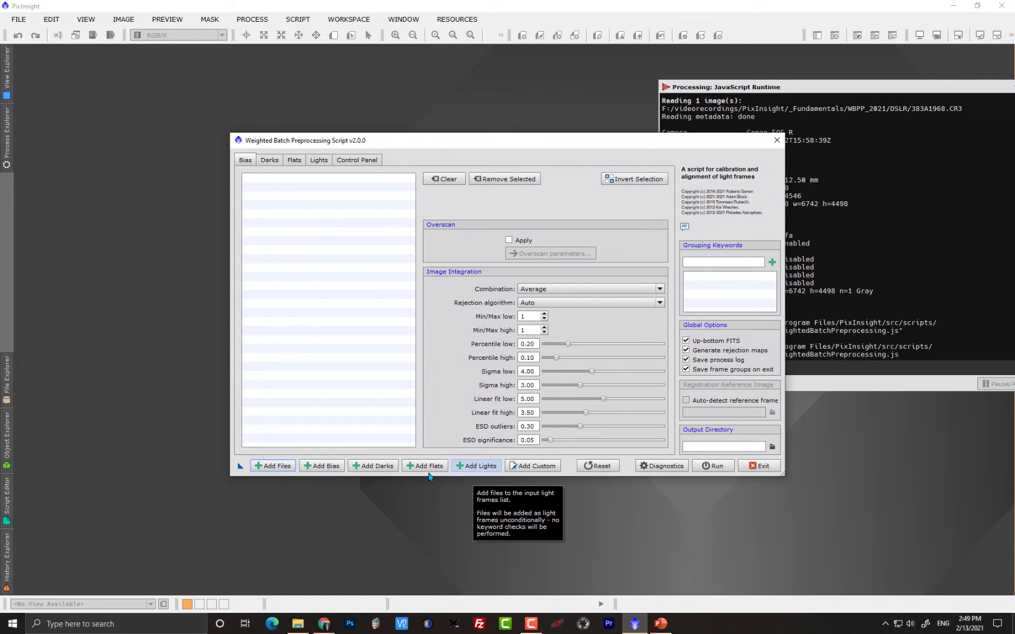
Step: Add dark frames 383A1973–383A1983 to WBPP
click(377, 467)
click(861, 359)
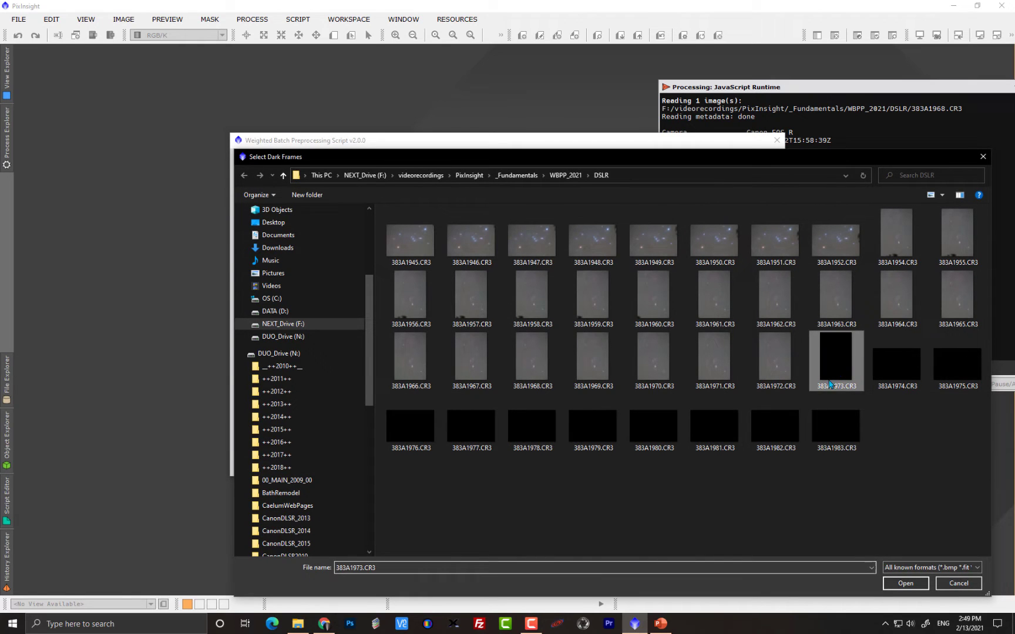
shift+click(839, 436)
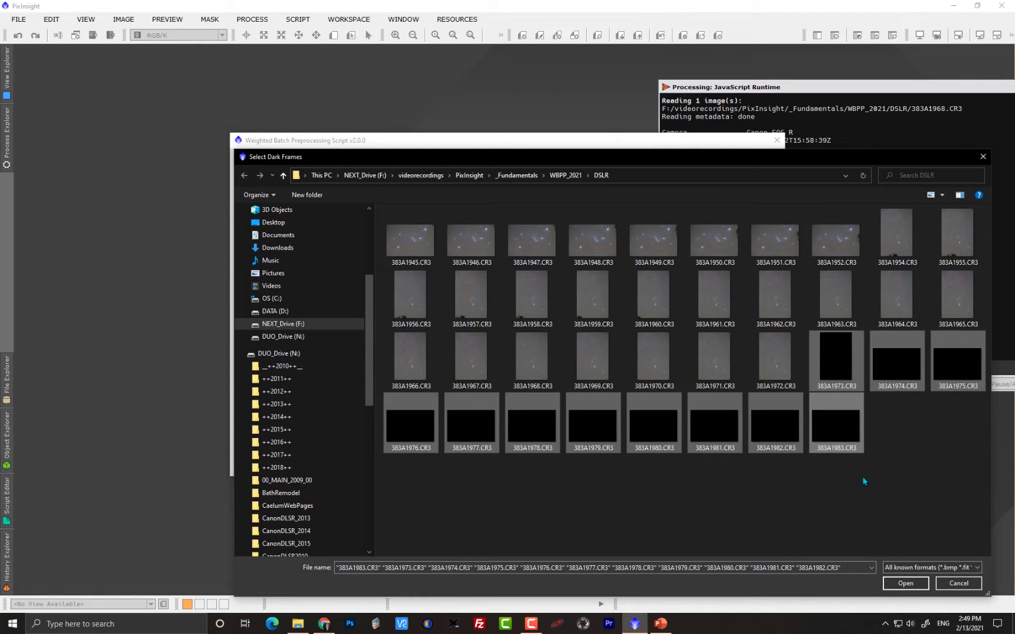
click(904, 584)
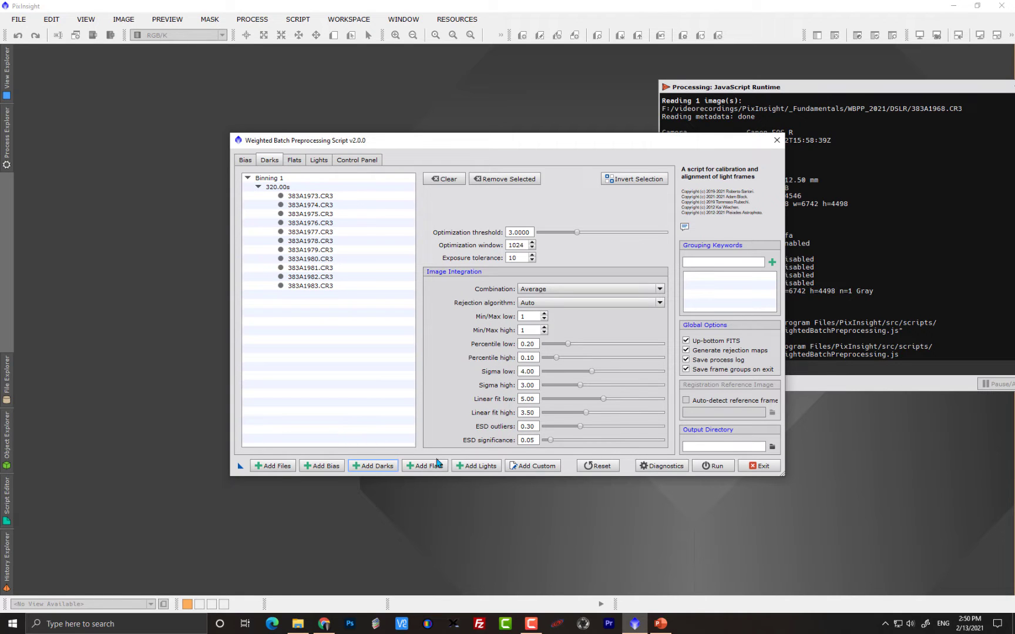
Step: Add light frames 383A1945–383A1972, then check the Darks and Lights tabs
click(479, 467)
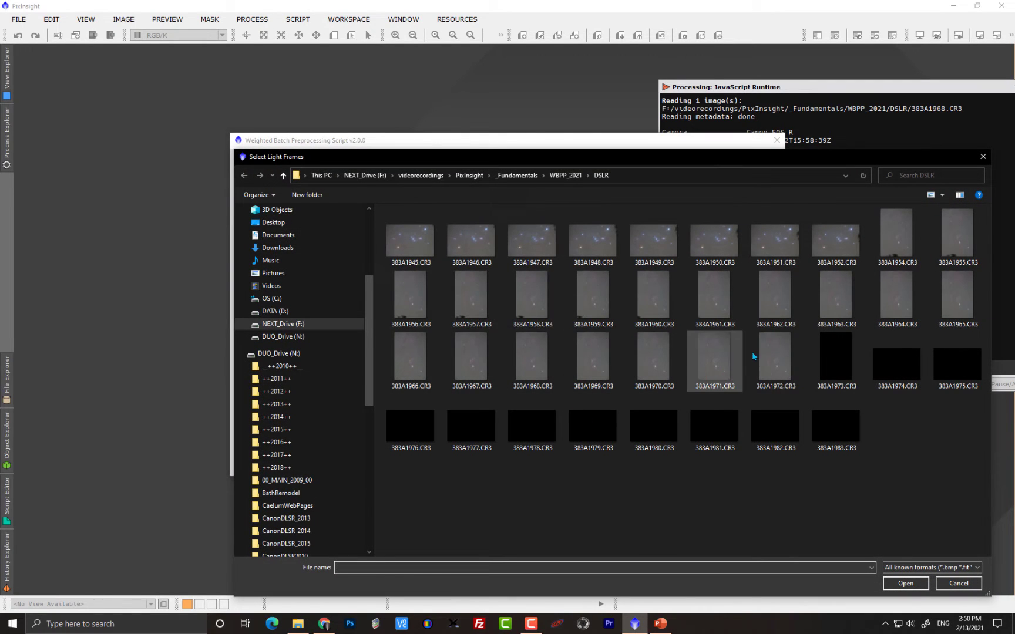
click(411, 241)
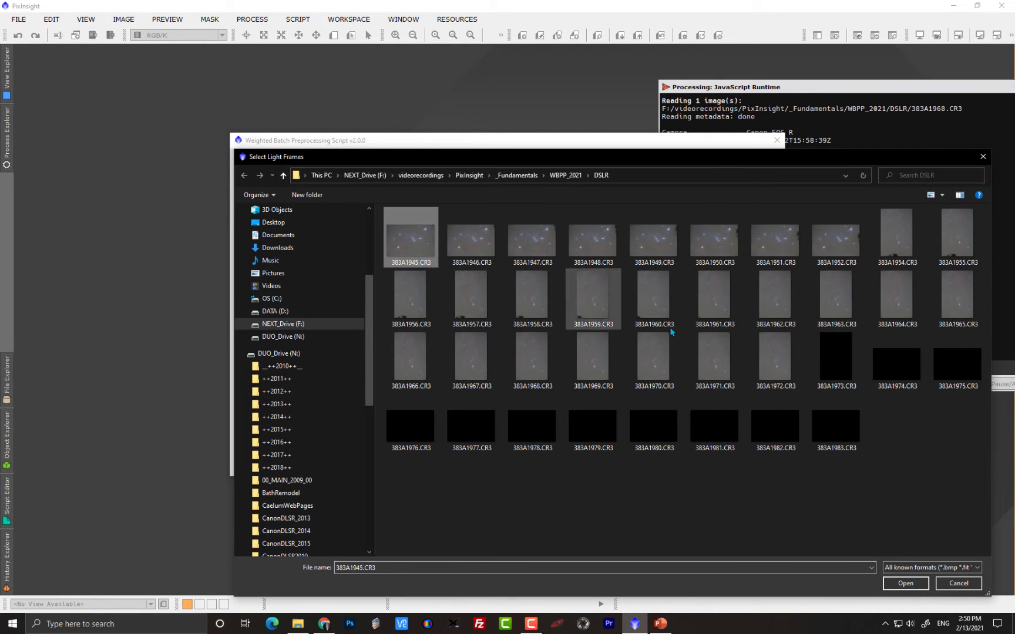
shift+click(768, 354)
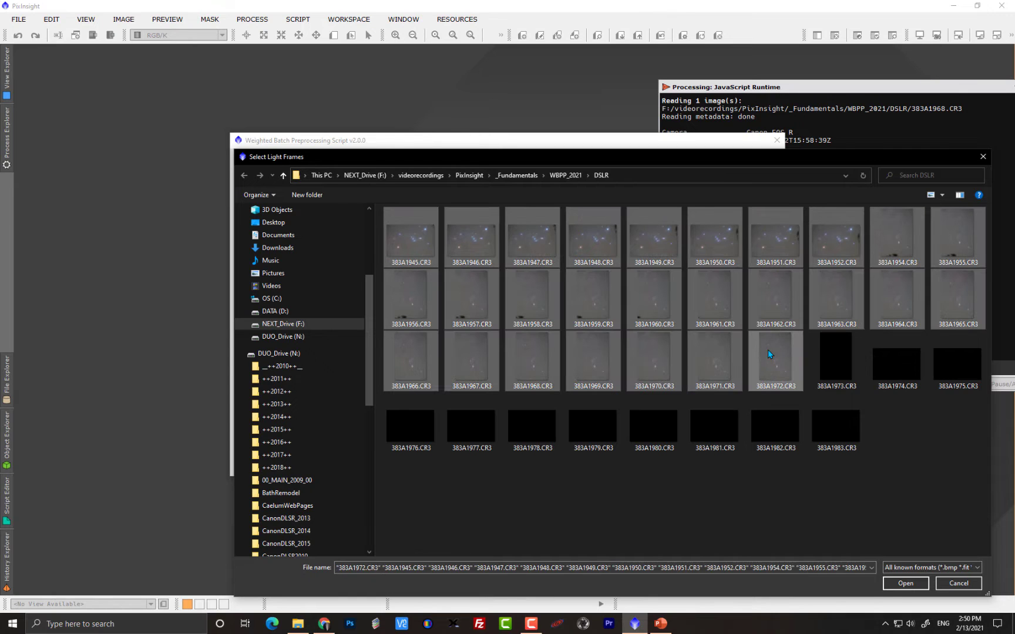
click(905, 583)
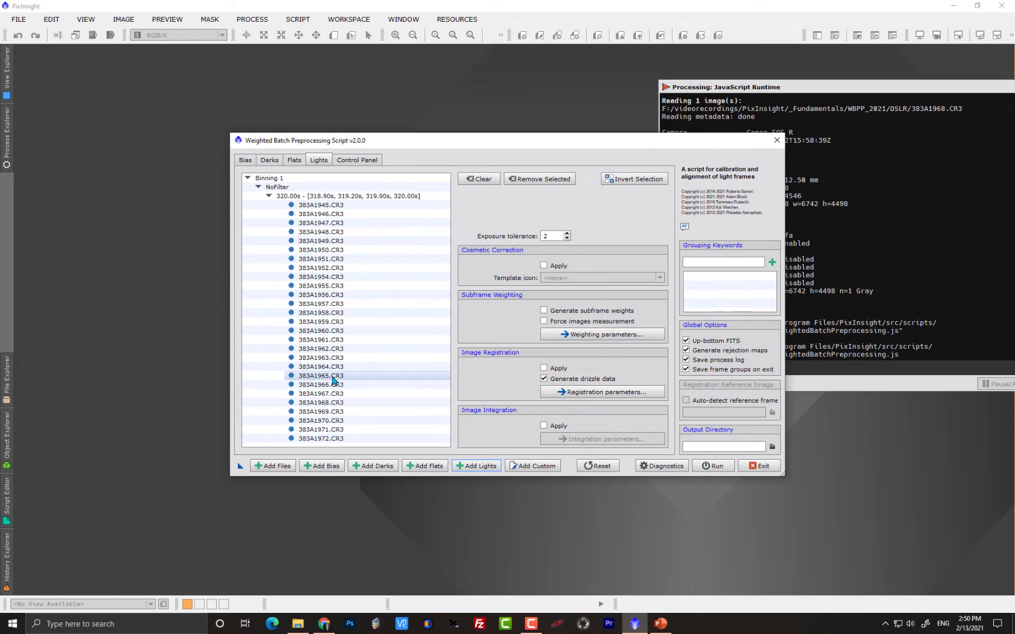
click(270, 161)
click(315, 161)
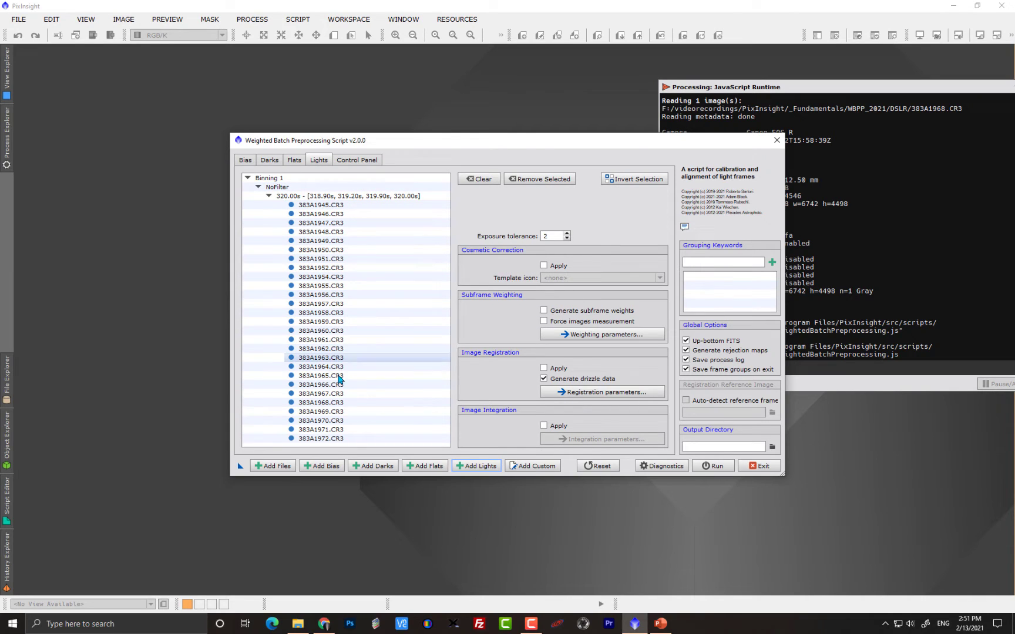
click(272, 161)
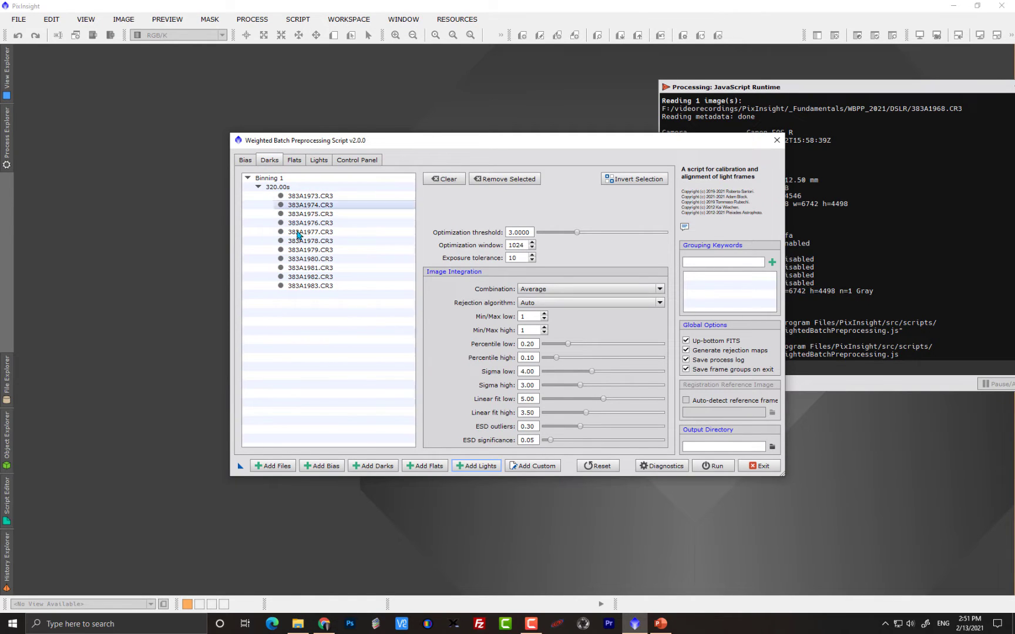
click(319, 161)
Step: Try an exposure tolerance of 0 and scroll through the light frames list
drag(557, 238, 535, 239)
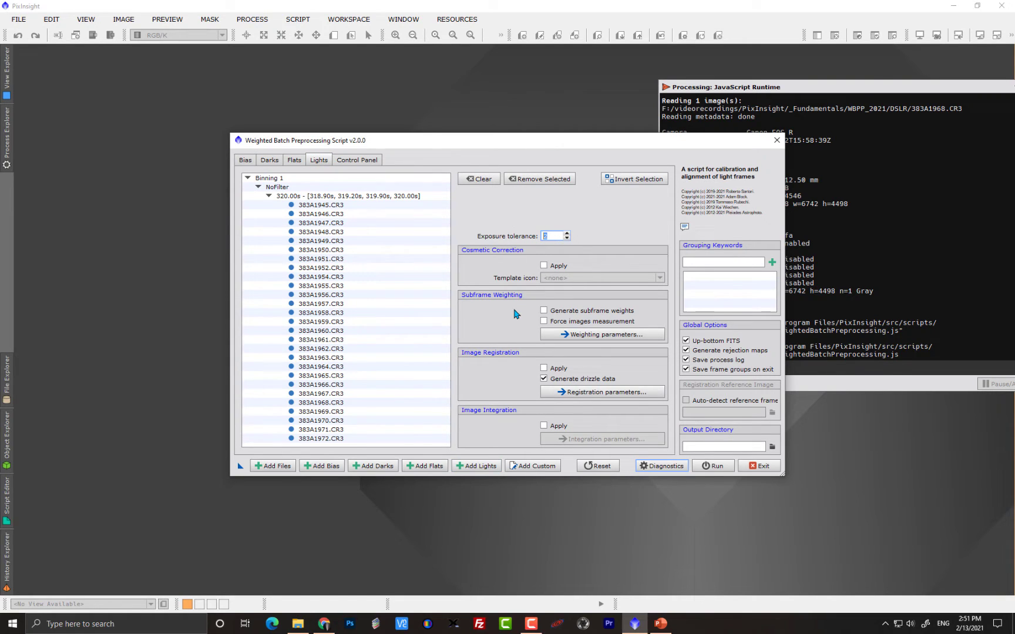
text(0)
scroll(369, 391, down, 1)
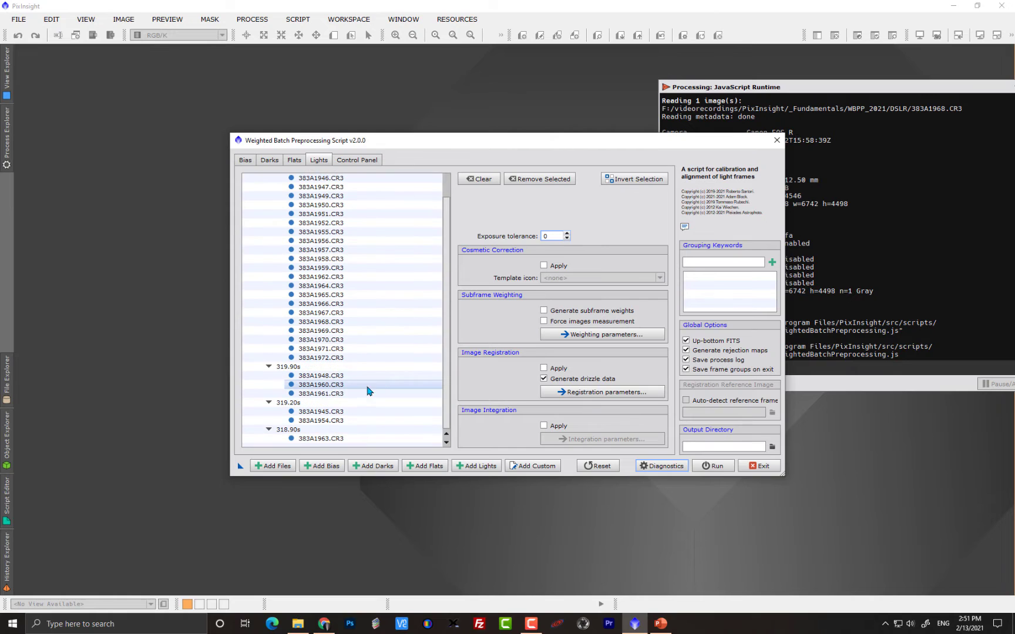
scroll(322, 213, up, 1)
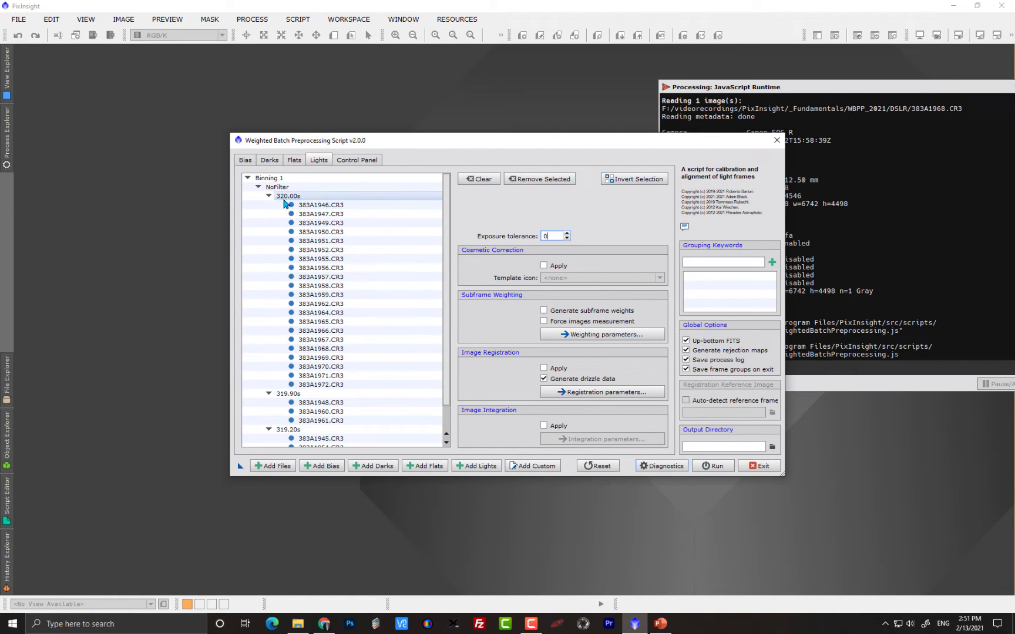
scroll(347, 349, down, 1)
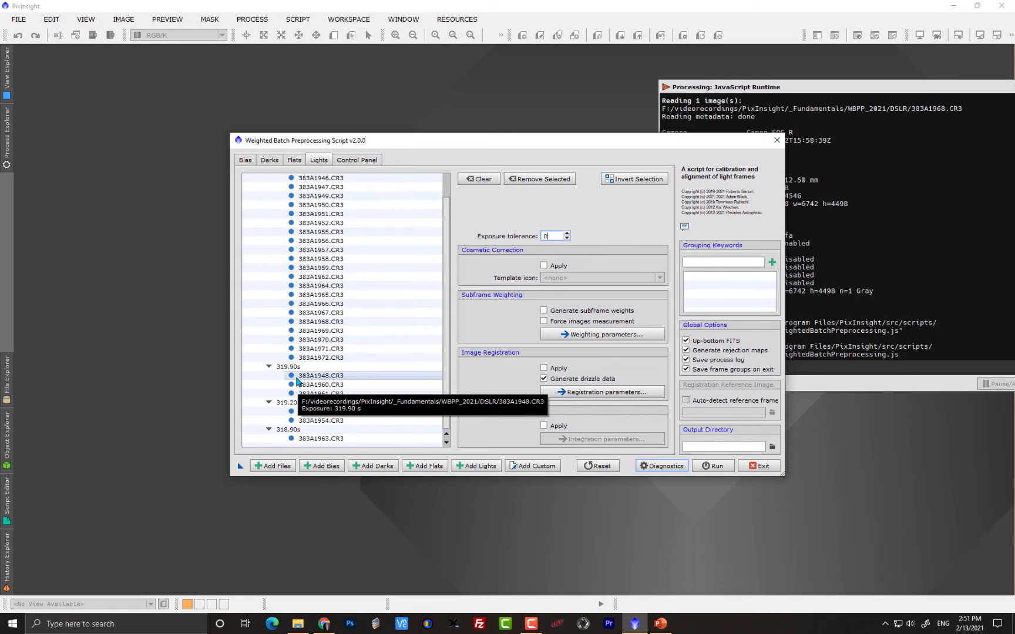
scroll(296, 381, up, 1)
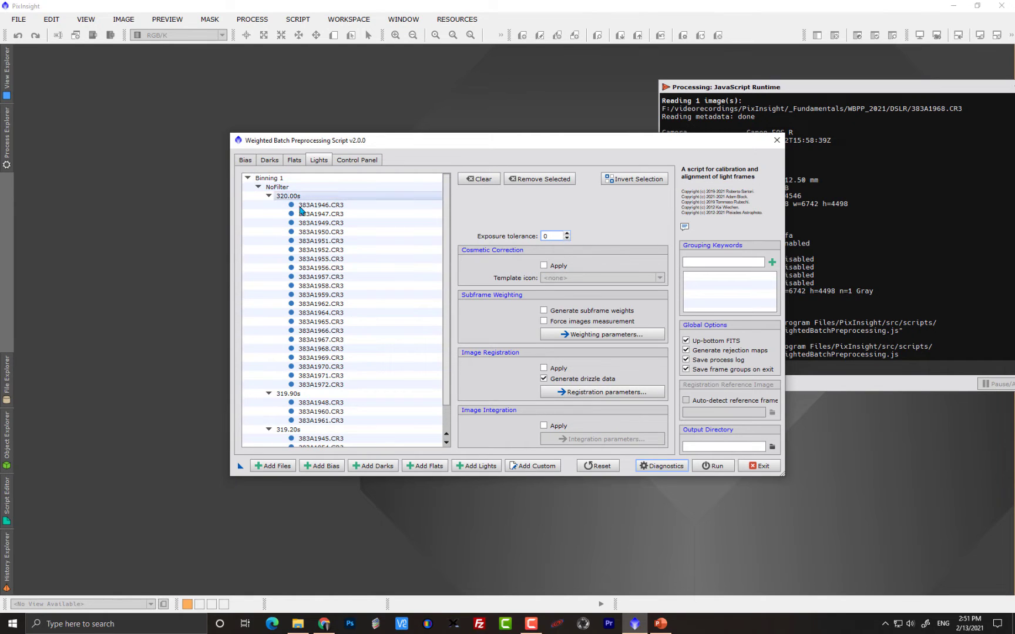
scroll(312, 329, down, 1)
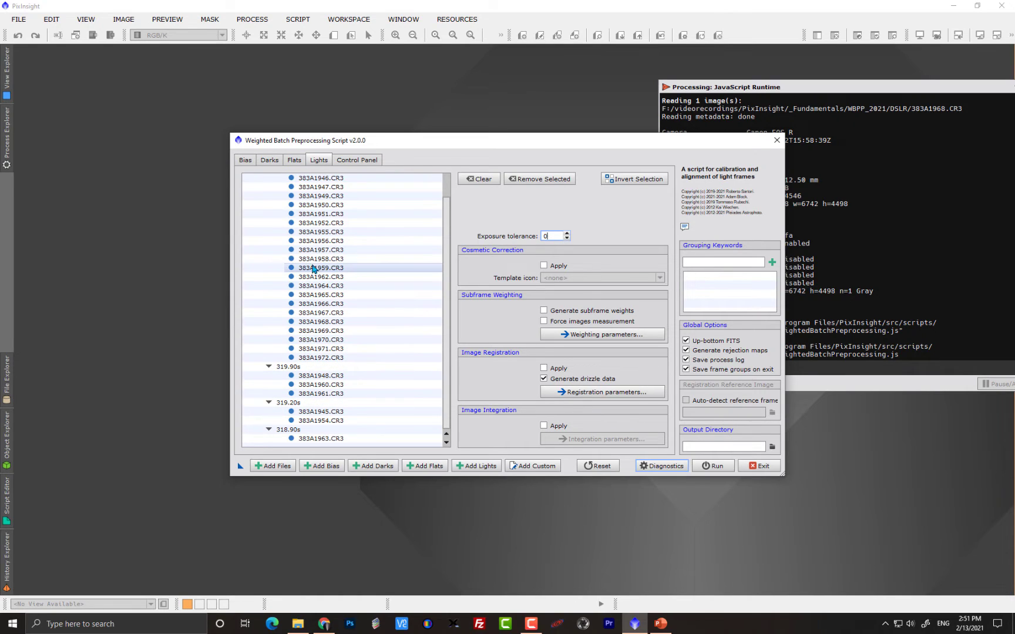
mouse_move(300, 191)
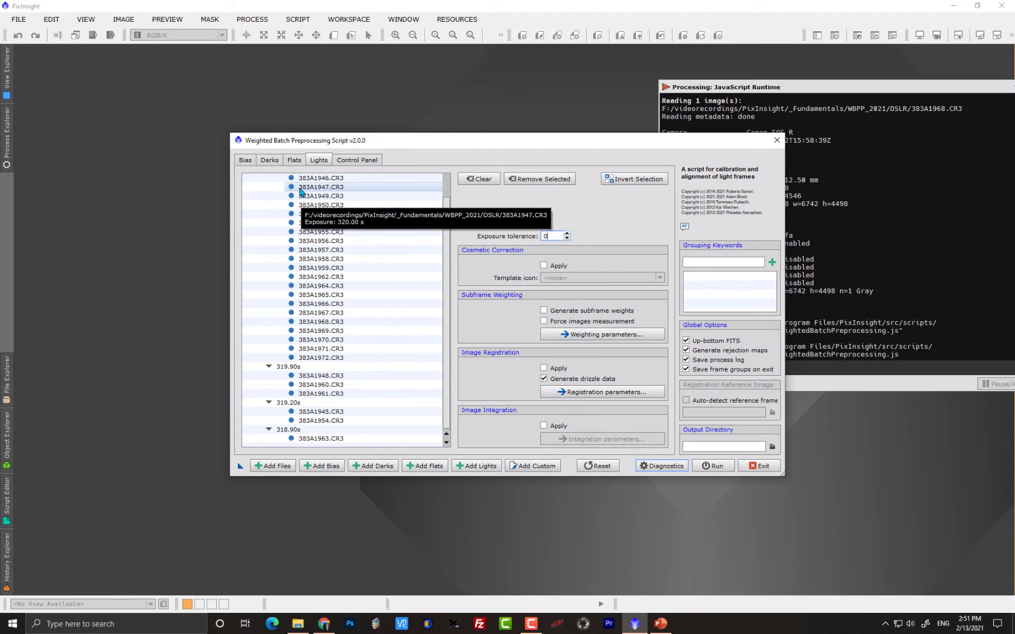
Step: Review the darks, set the light exposure tolerance to 2, and revisit the Darks tab
click(271, 162)
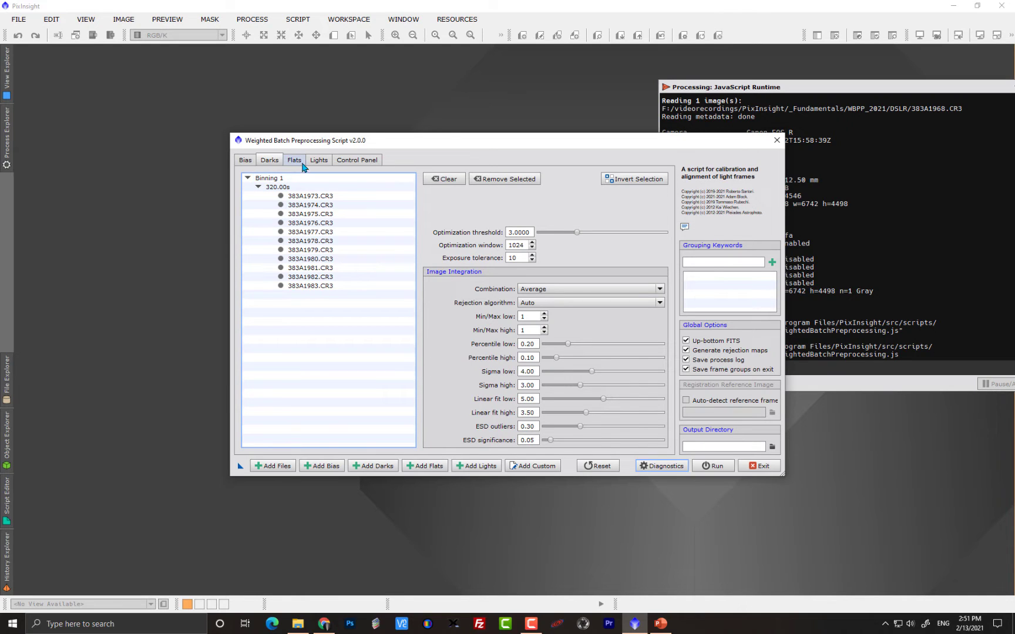
click(320, 161)
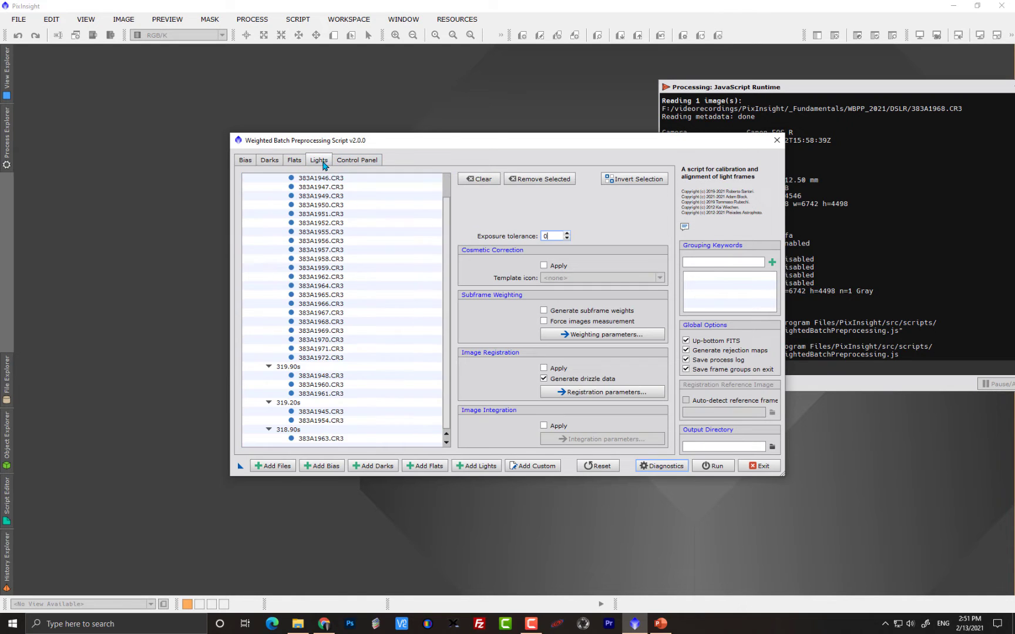
double_click(555, 236)
text(2)
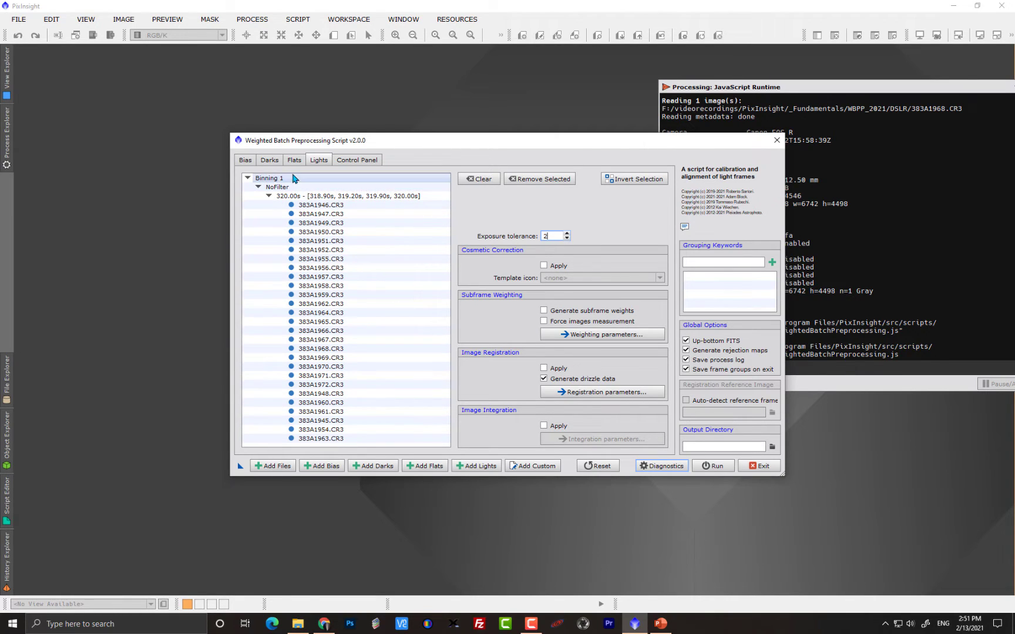
click(270, 160)
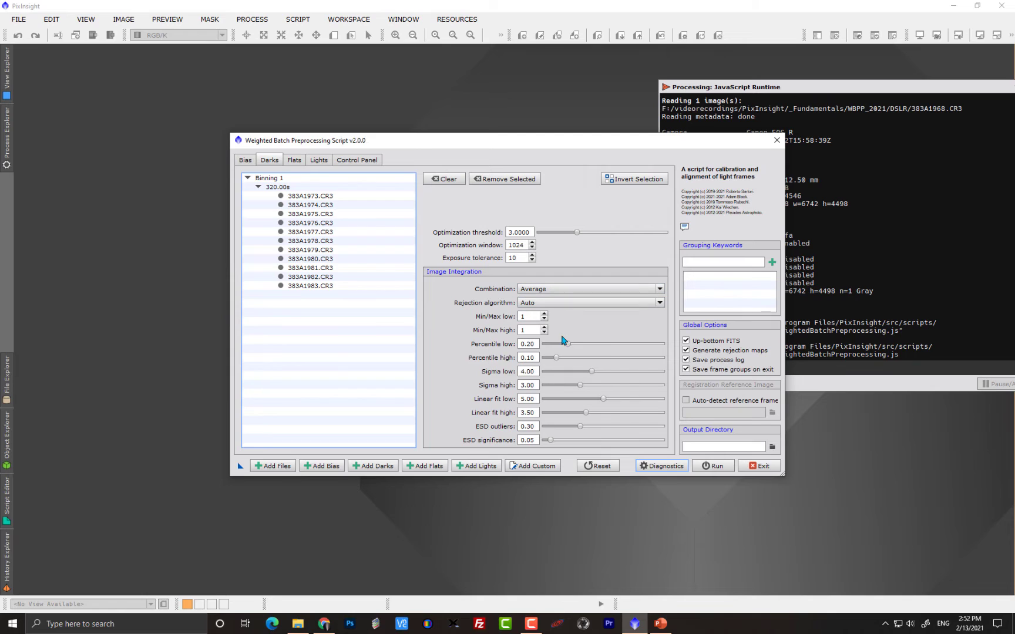
Step: Exit WBPP confirming with Yes, and show Process > All Processes
click(317, 164)
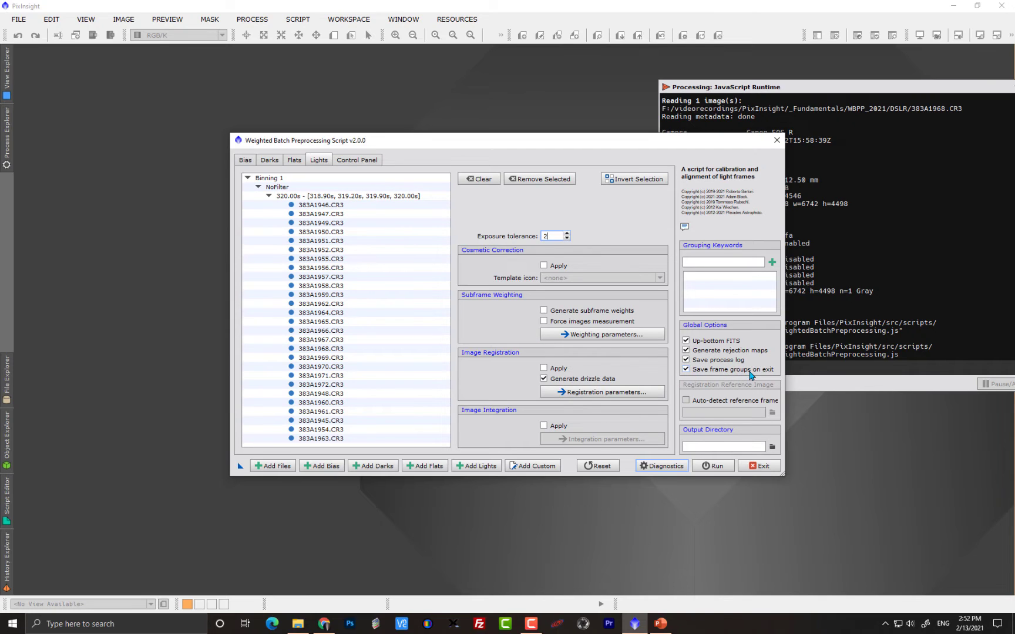
click(756, 472)
click(488, 328)
click(246, 20)
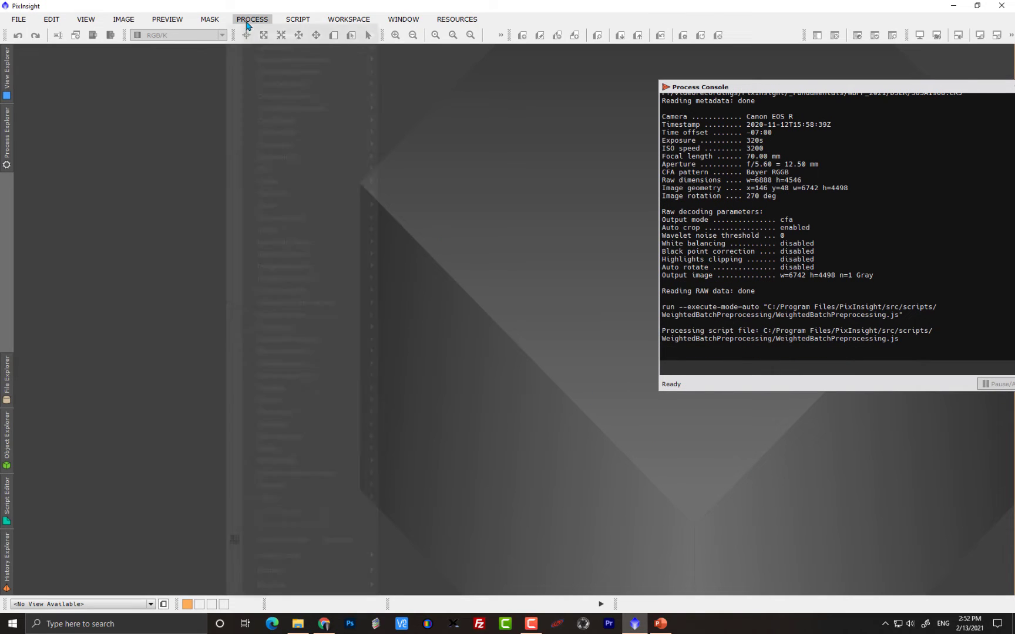
mouse_move(251, 37)
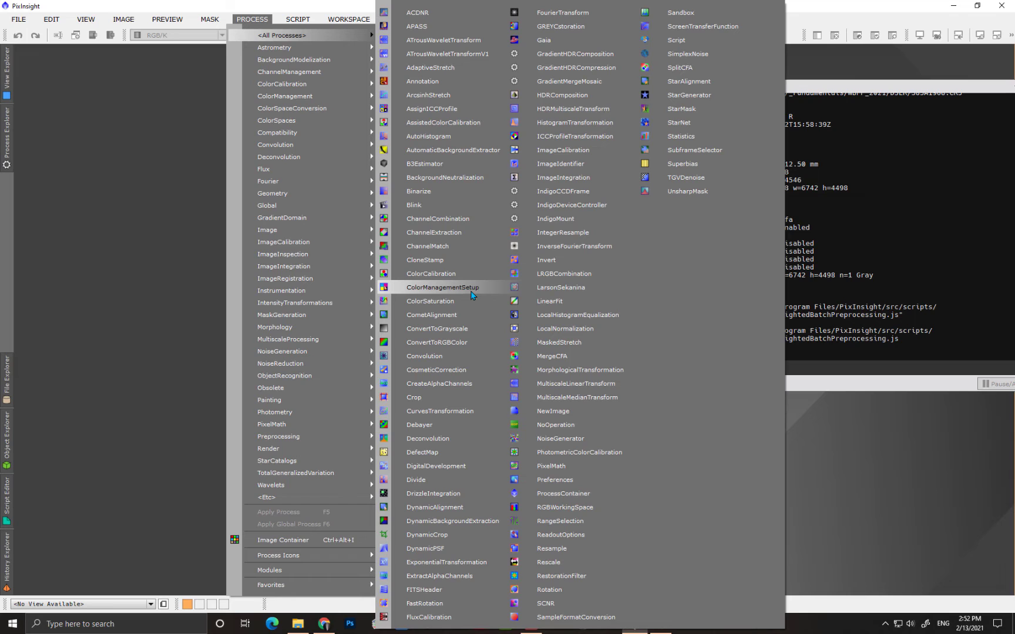
Step: Enable Use Auto detect and CFA in CosmeticCorrection and save a new instance icon
click(479, 371)
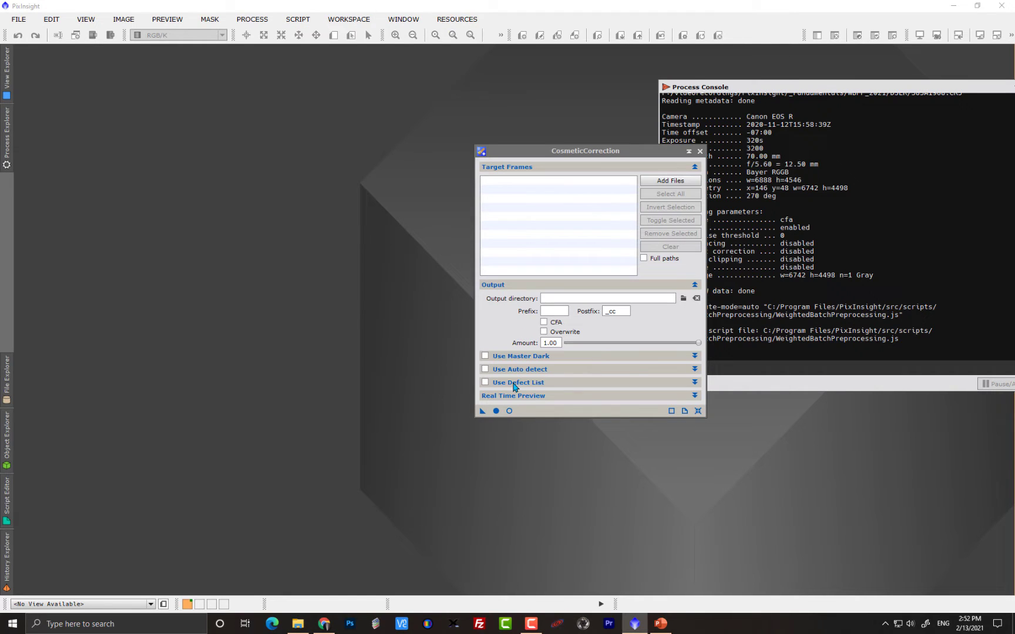
click(485, 369)
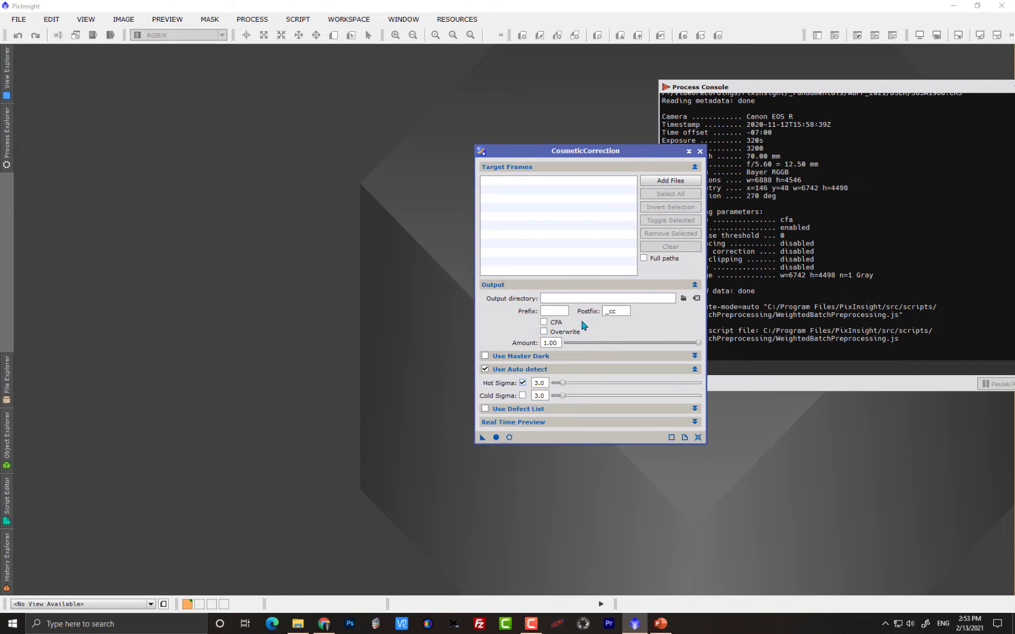
click(544, 322)
click(522, 395)
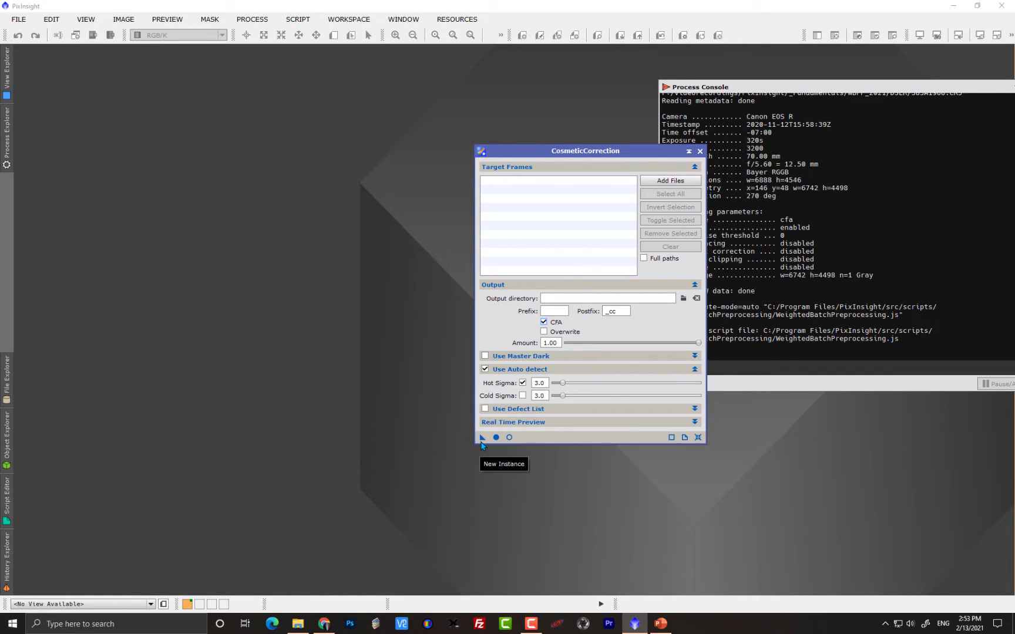
drag(481, 439, 341, 411)
Step: Rename the Process01 icon to CosmeticCorrection, move it near the top, and close the window
click(388, 406)
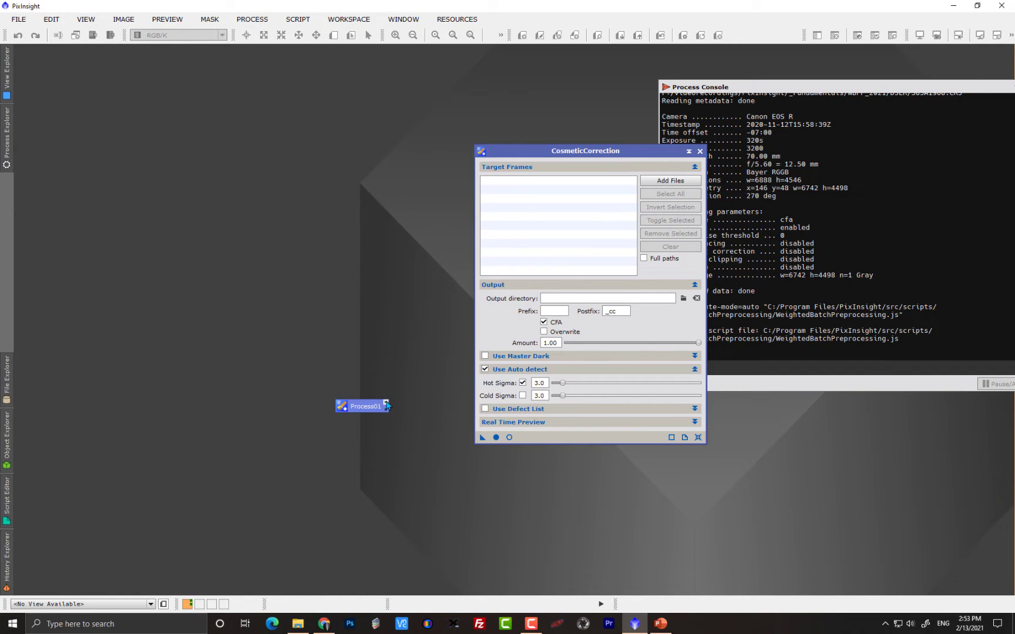
click(386, 404)
text(Coss)
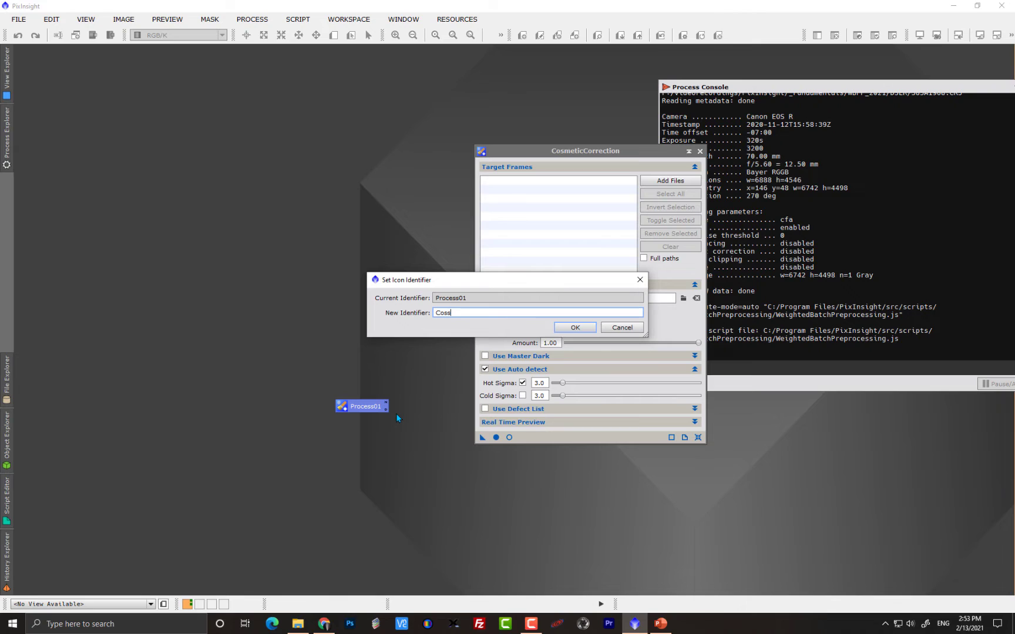
key(BackSpace)
text(meticCorrection)
click(573, 327)
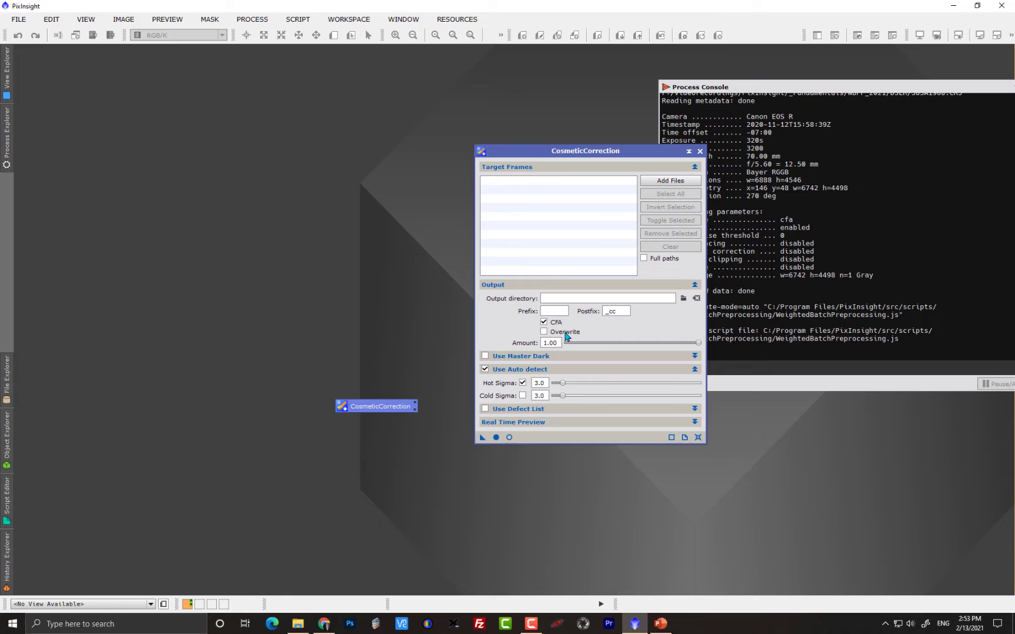
drag(387, 407, 380, 119)
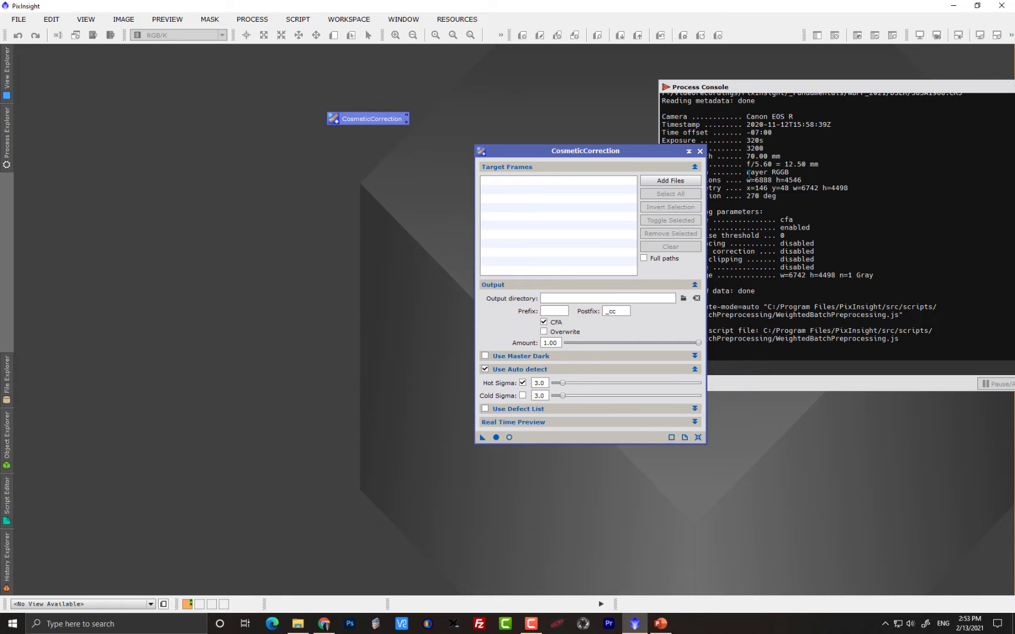
click(700, 151)
Step: Relaunch WeightedBatchPreprocessing from Script > Batch Processing
click(252, 19)
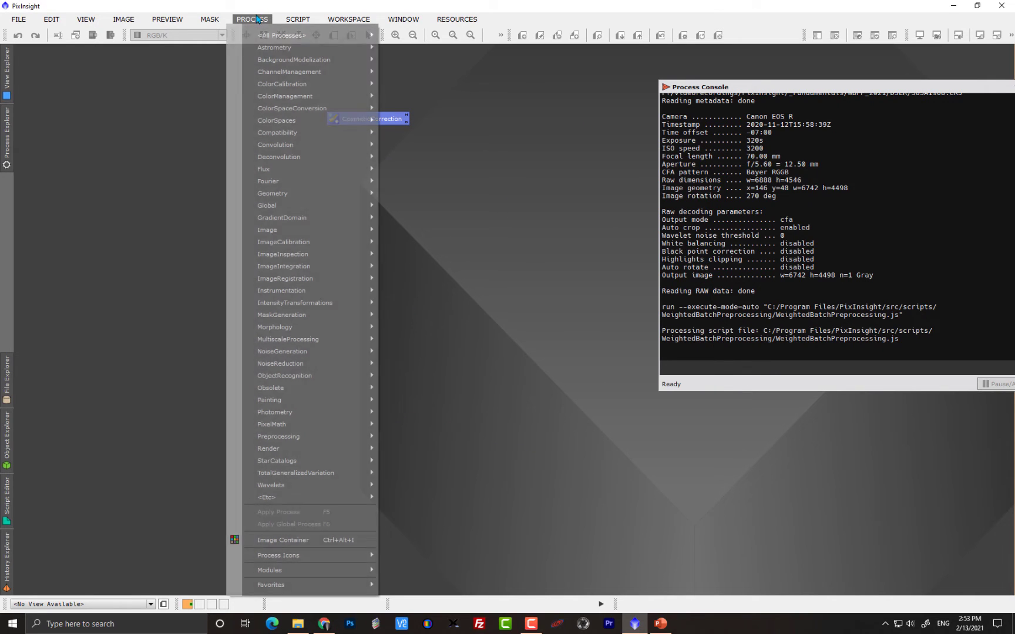
mouse_move(298, 19)
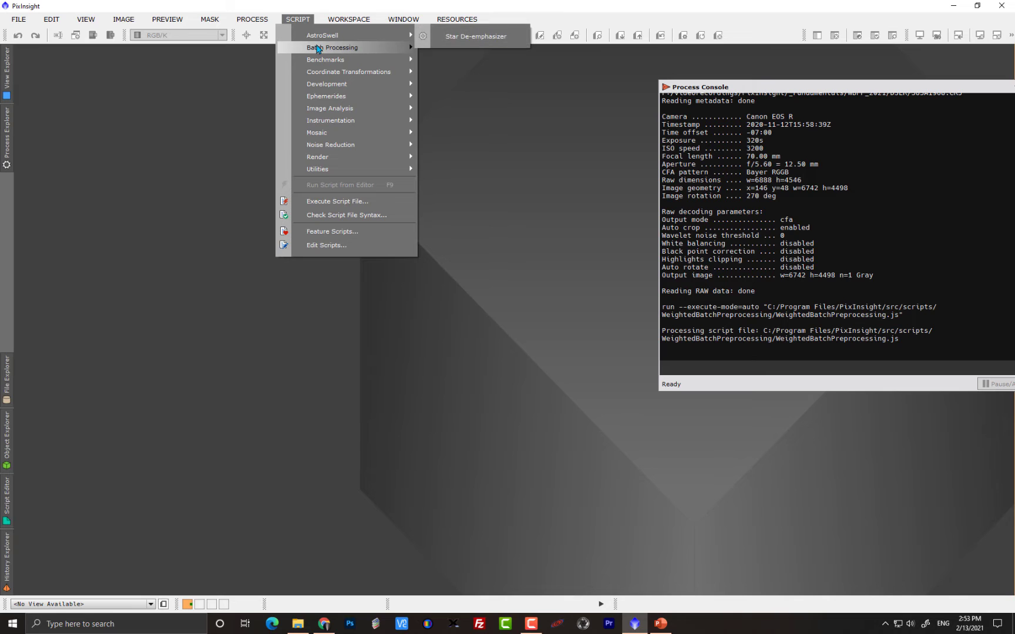
mouse_move(352, 47)
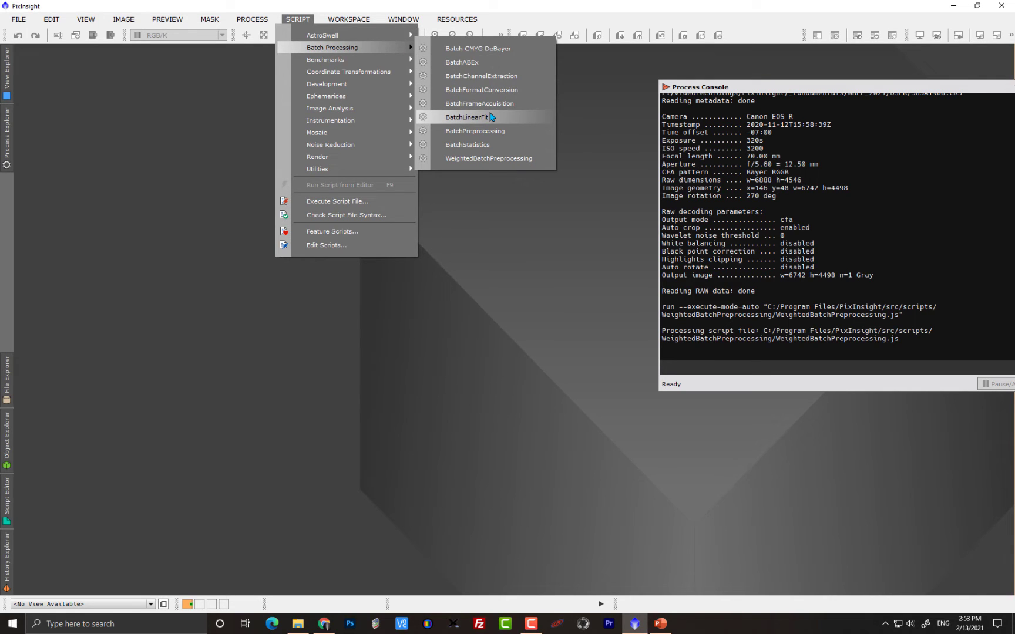
click(513, 158)
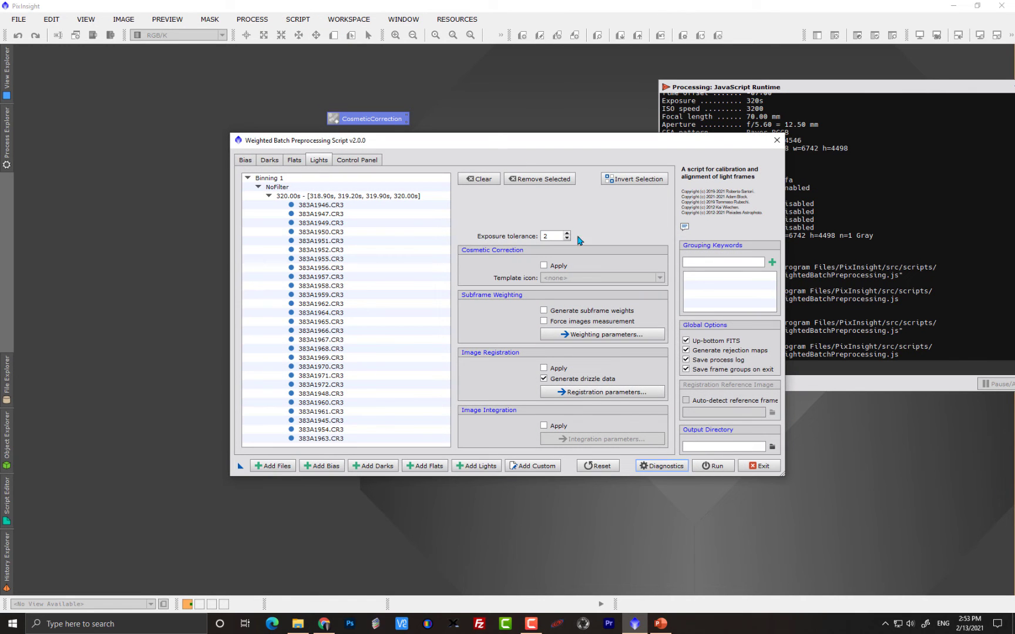
Step: Enable Cosmetic Correction Apply with the CosmeticCorrection template icon
click(543, 265)
click(557, 282)
click(557, 297)
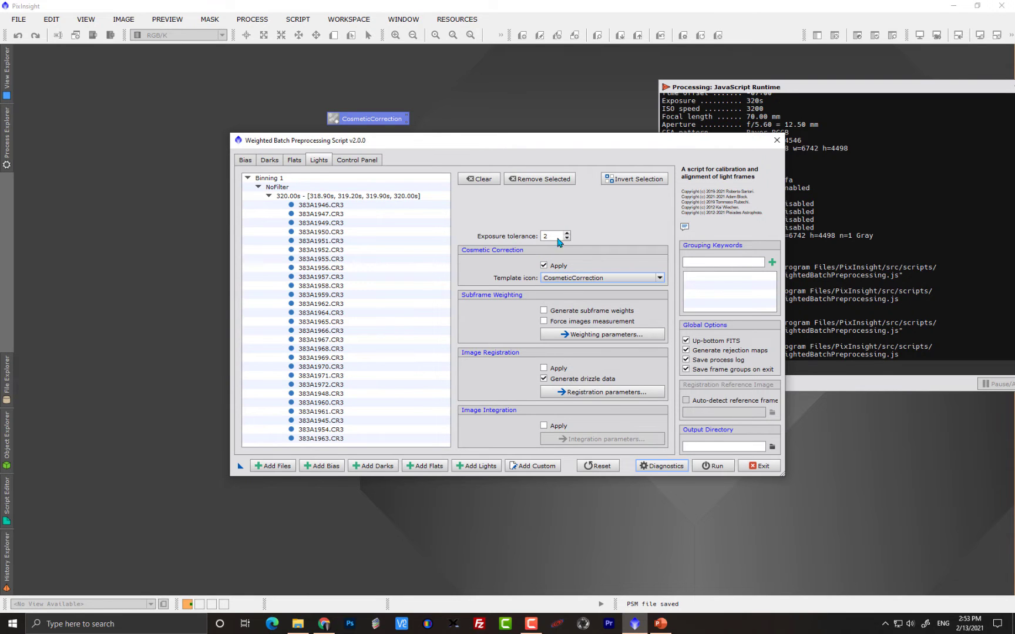
drag(517, 143, 408, 143)
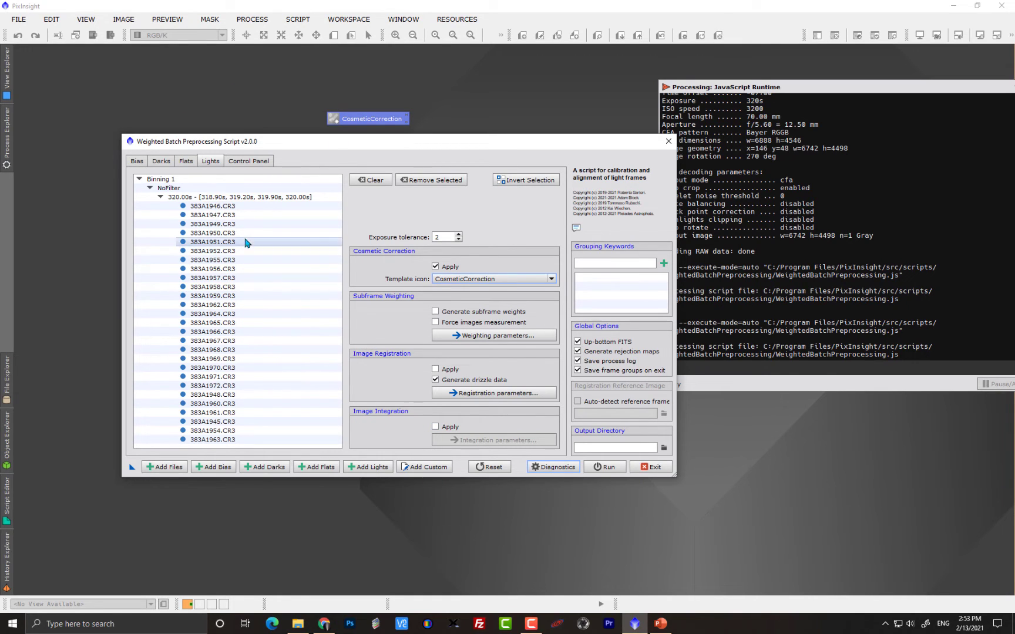
Step: In the Control Panel, mark the 27-frame LIGHT group as CFA images with Auto Bayer pattern
click(249, 162)
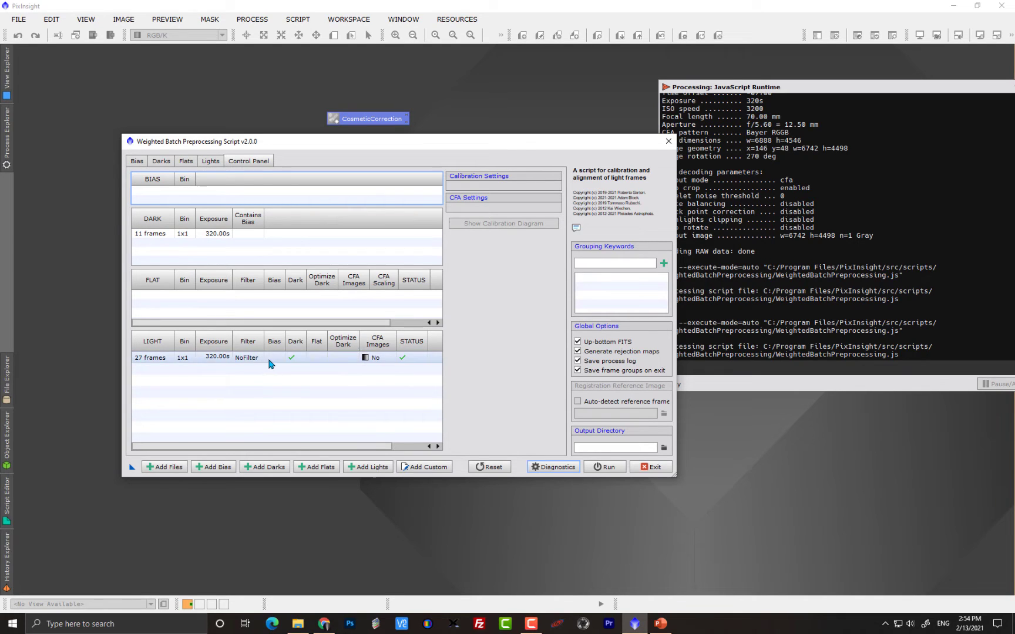
click(191, 235)
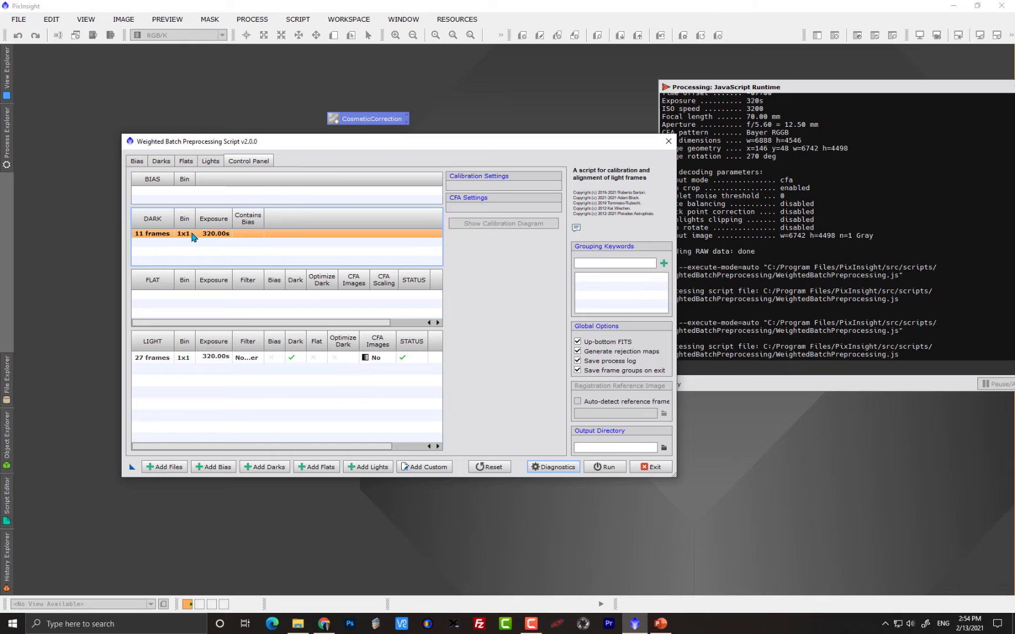
click(223, 359)
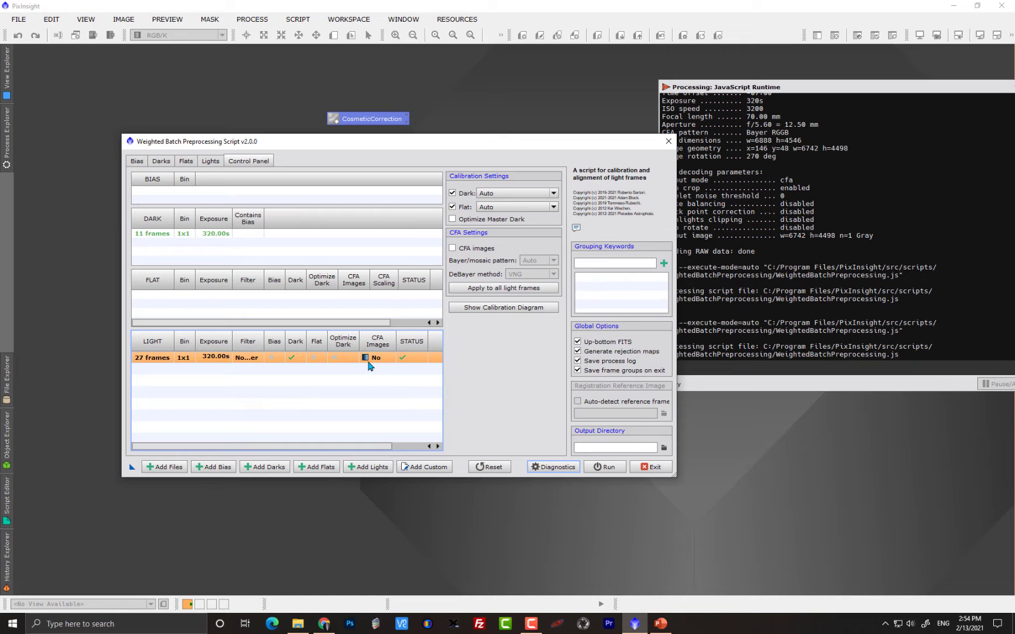
click(453, 249)
click(537, 262)
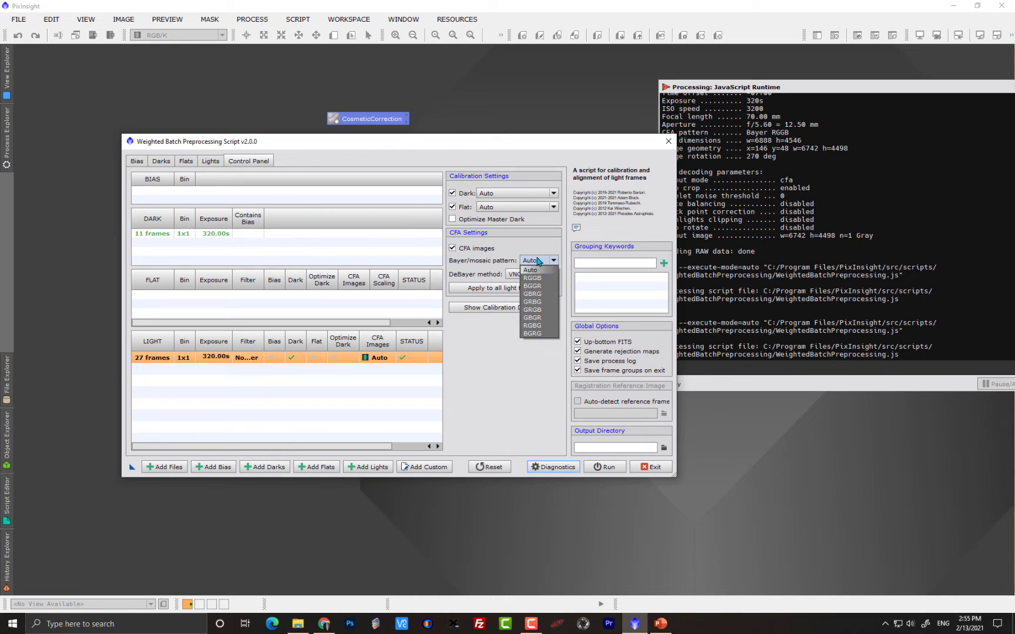
click(538, 261)
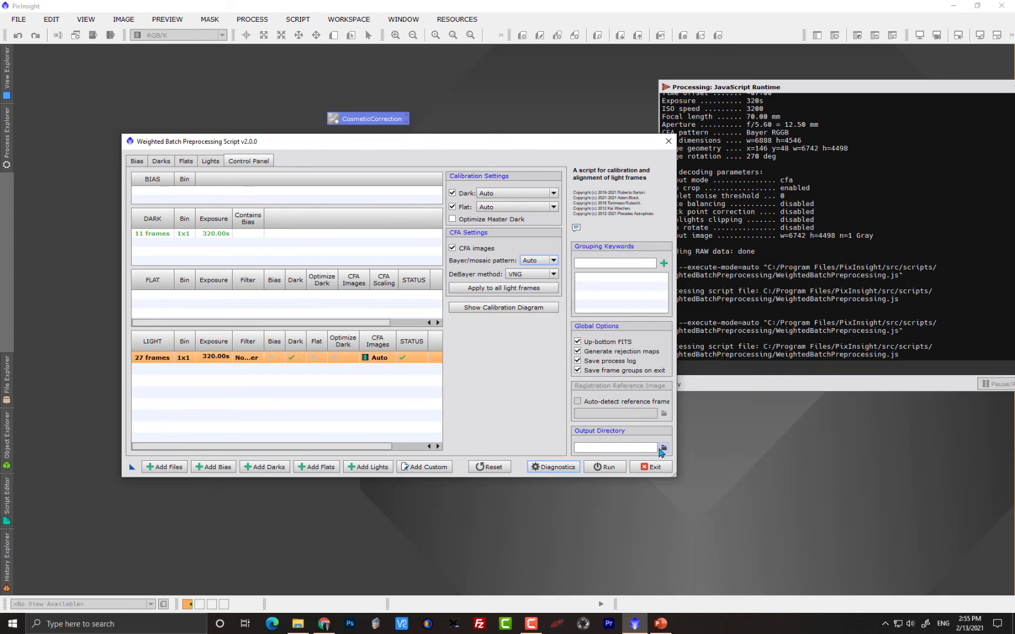
Step: Set the WBPP output directory to the DSLR folder inside WBPP_2021
click(663, 448)
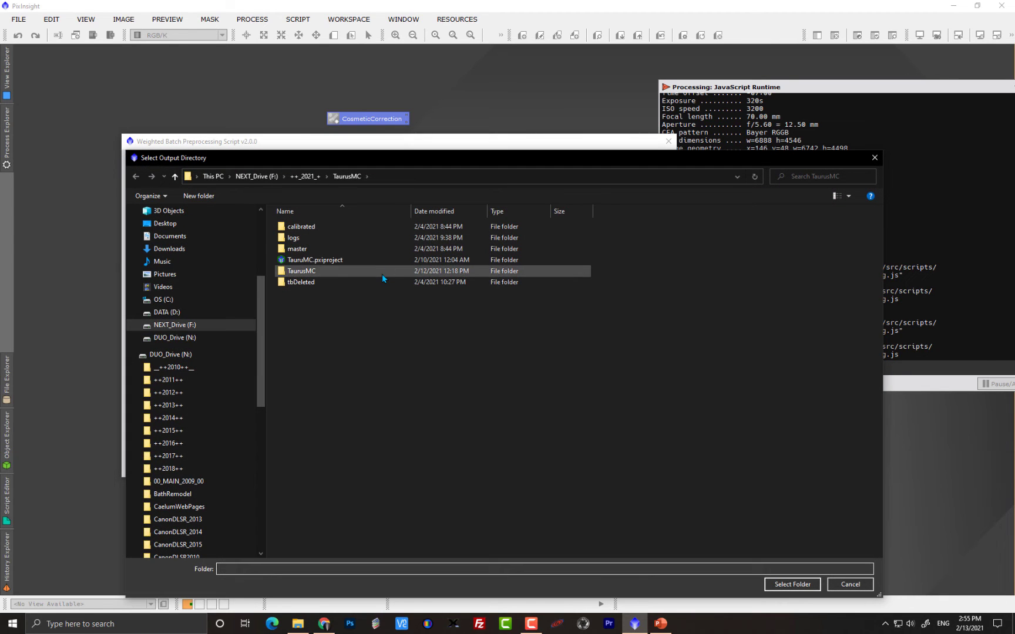
click(306, 176)
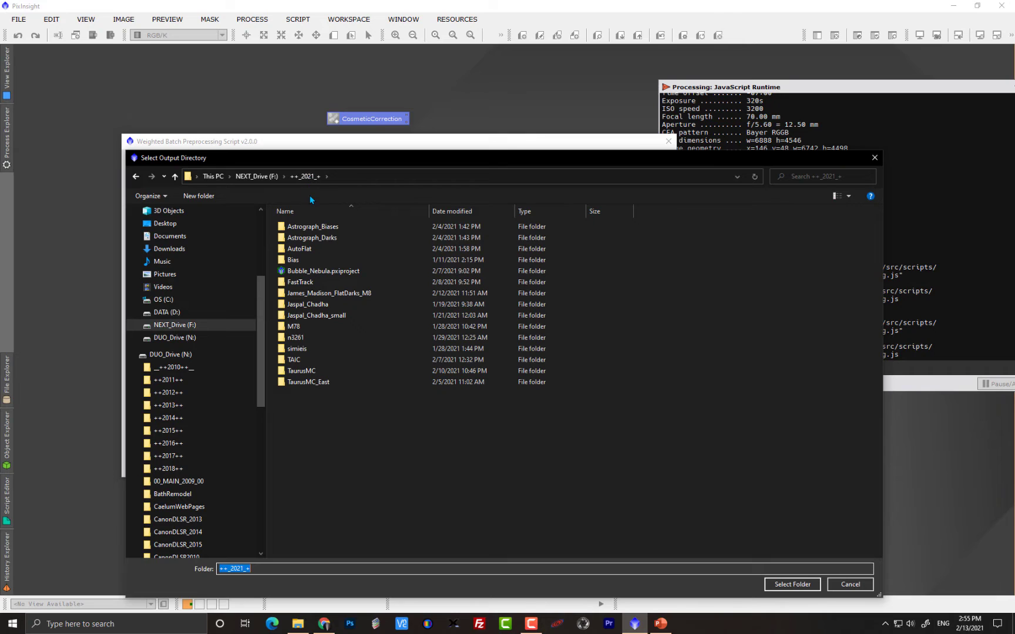
scroll(206, 258, up, 5)
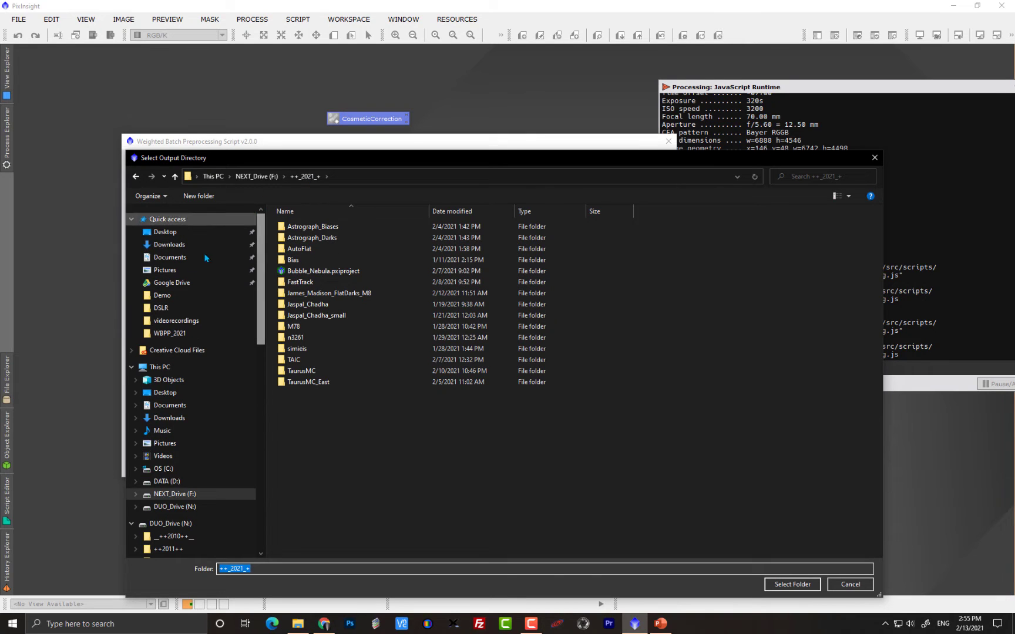
click(170, 333)
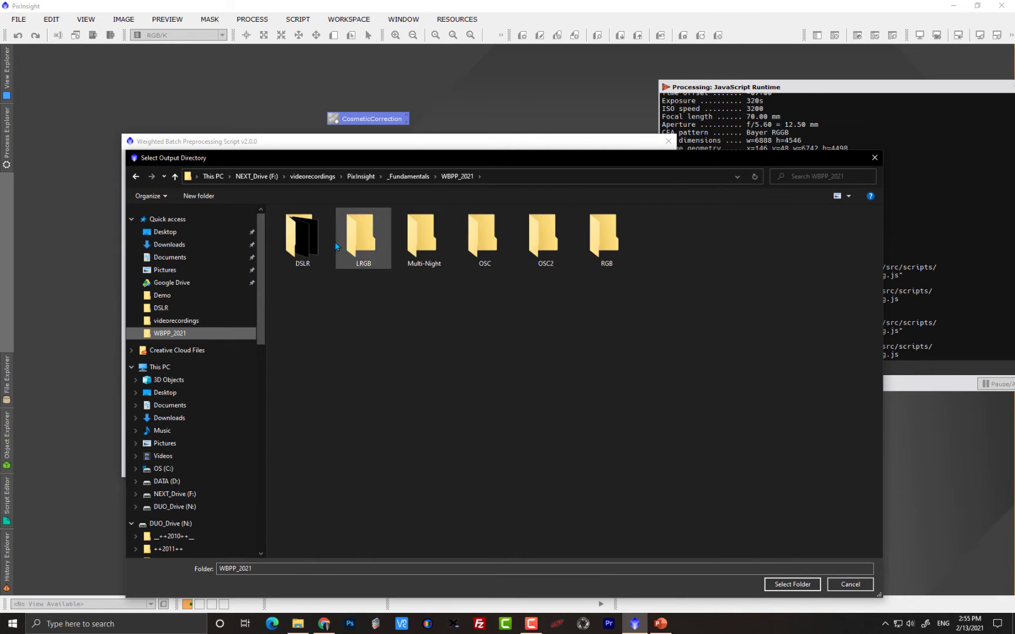
double_click(302, 238)
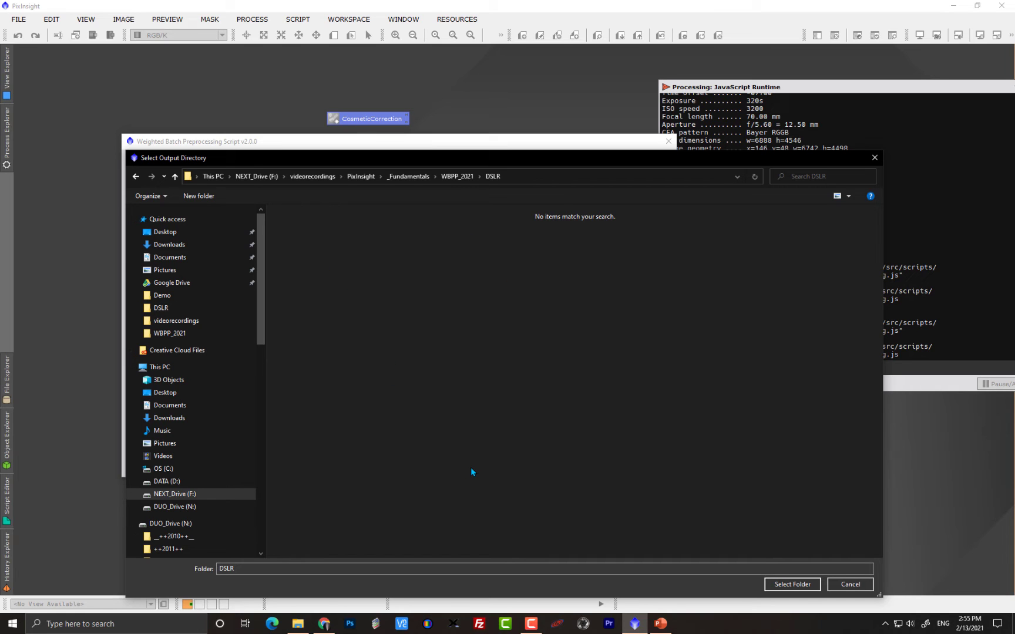
click(793, 584)
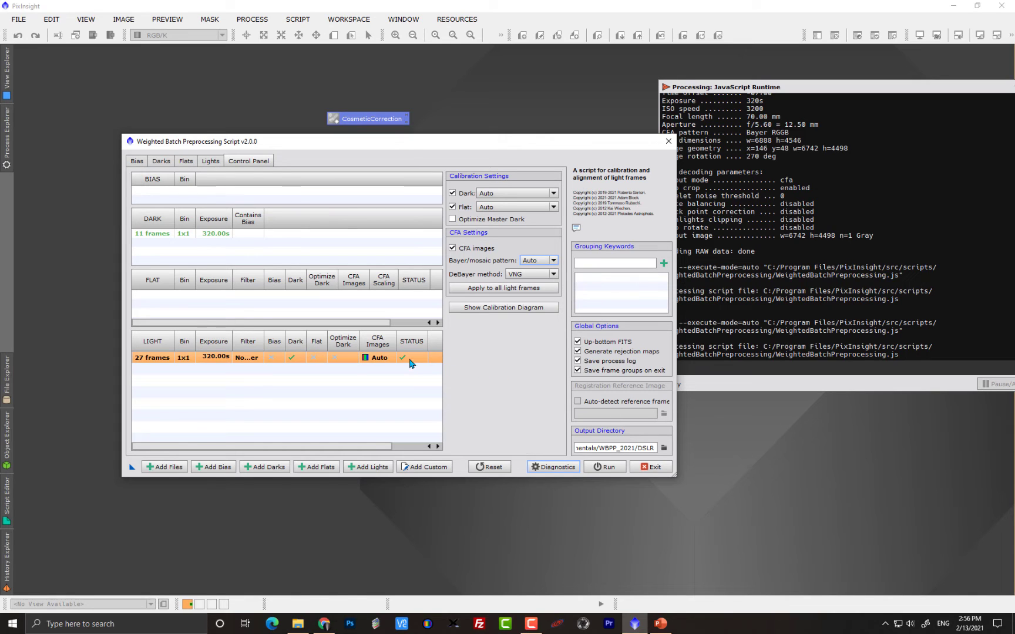
Step: Widen the LIGHT table's Filter column until NoFilter is fully readable
click(250, 363)
drag(266, 341, 278, 341)
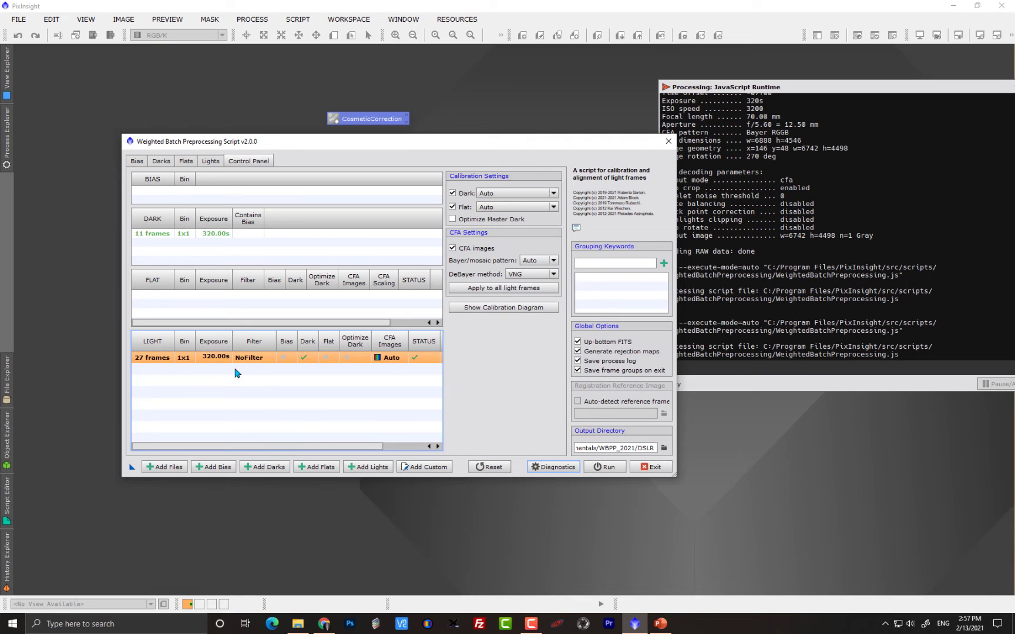
click(556, 467)
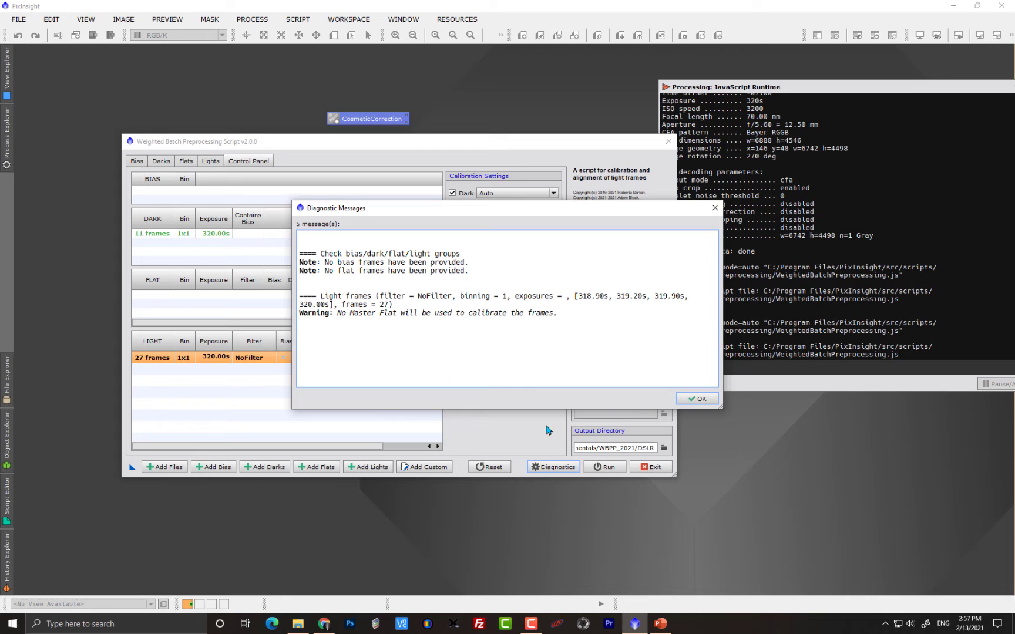
drag(385, 212, 403, 241)
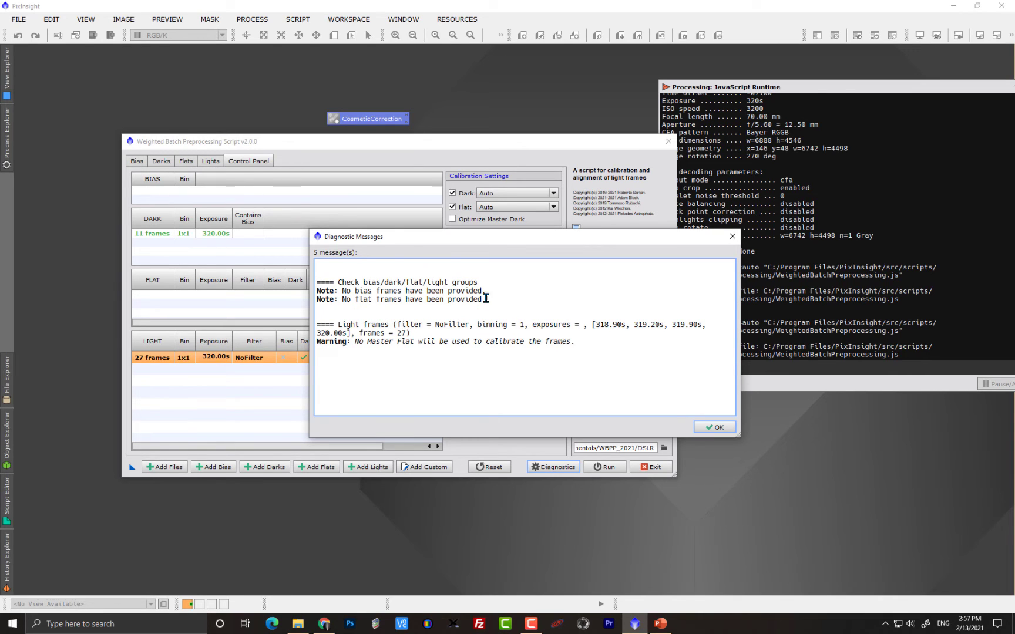
drag(486, 299, 341, 270)
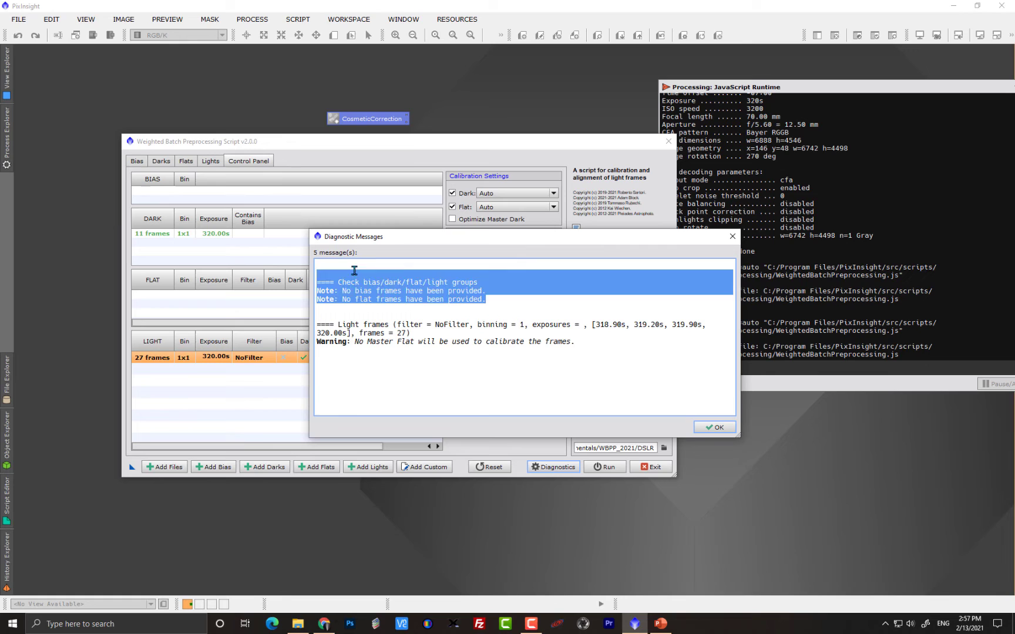
click(355, 270)
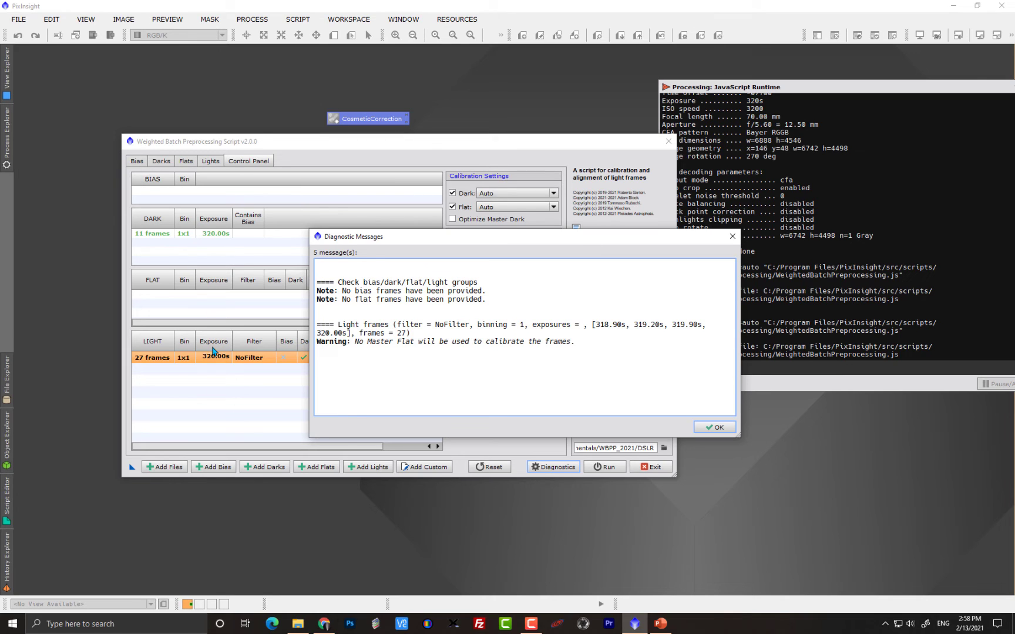
click(713, 427)
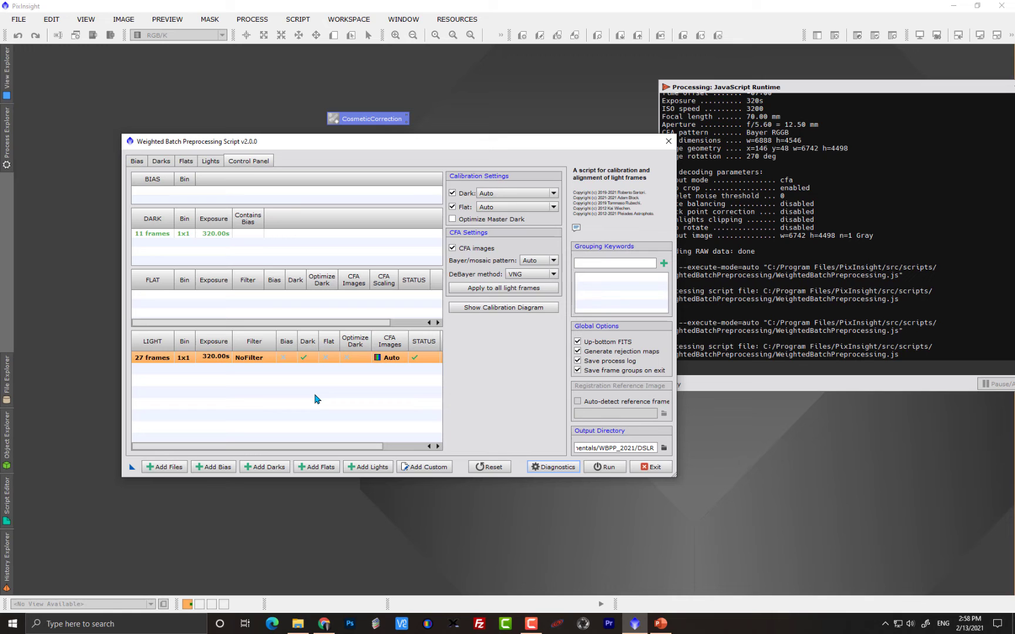
Step: Run WBPP past the missing-flat warning and bring the processing console into view
click(610, 469)
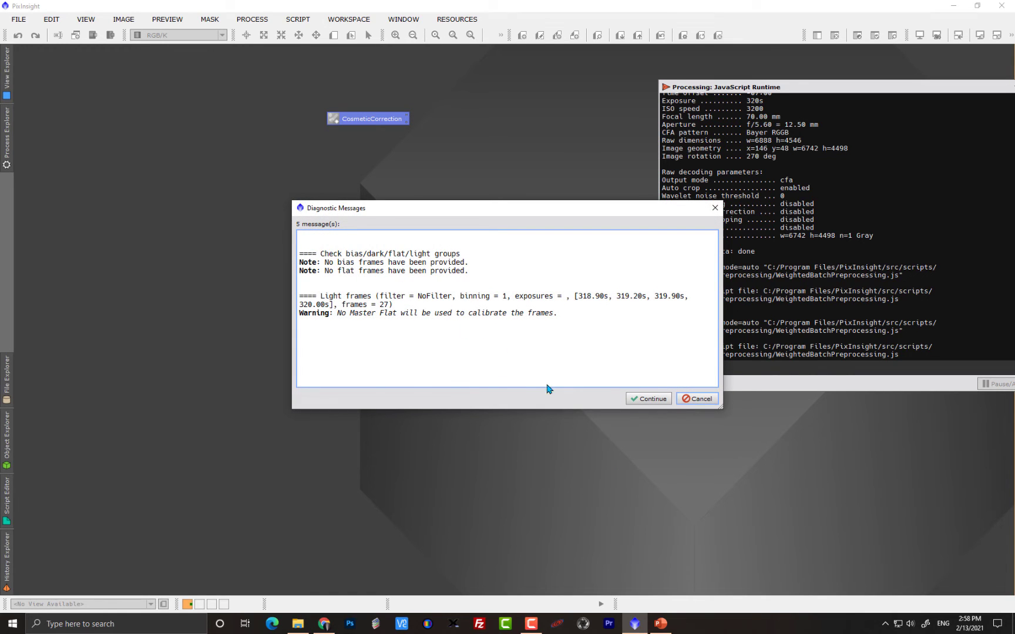
click(662, 400)
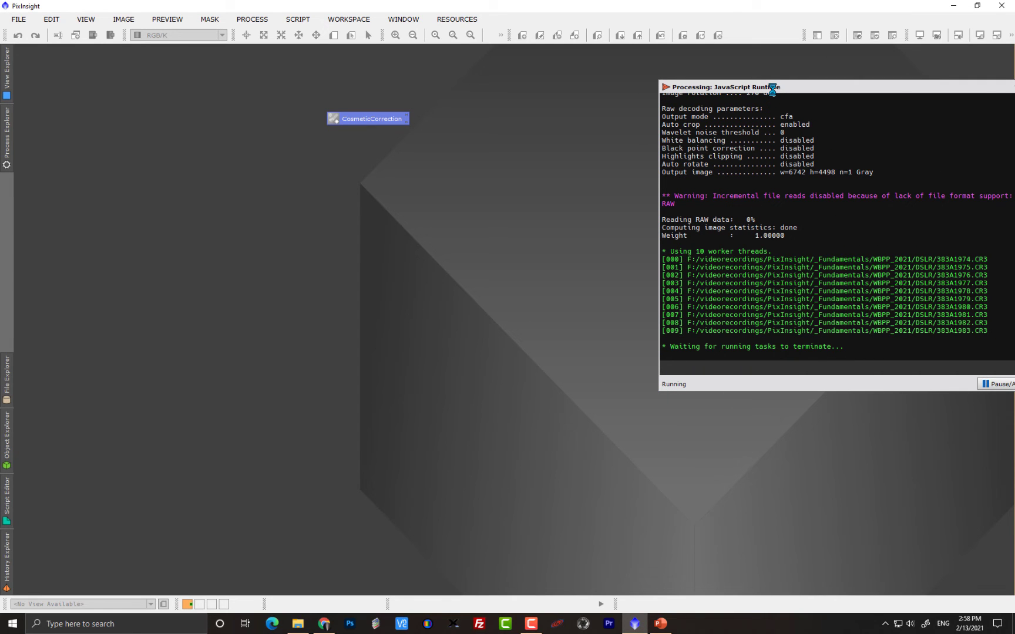
drag(772, 88, 642, 73)
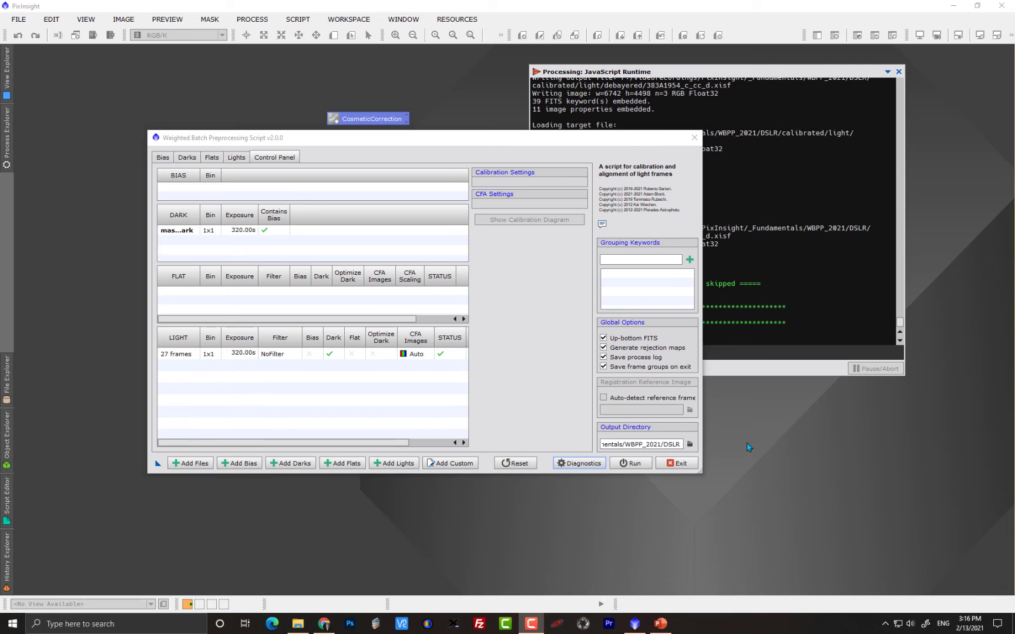
Step: Exit the WBPP script and bring up the Open Image Files dialog
click(679, 463)
click(486, 325)
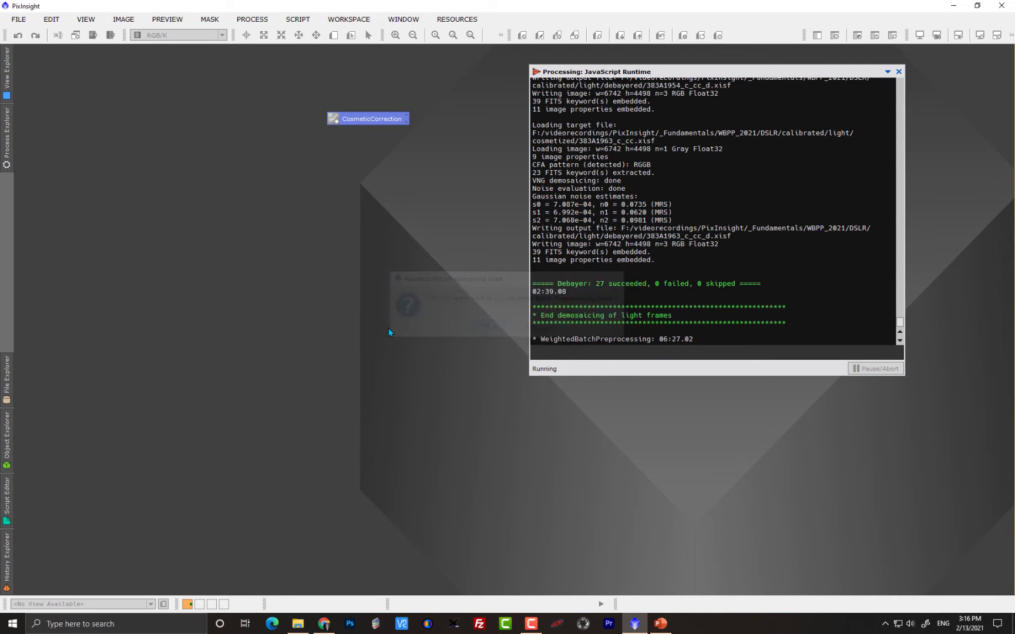
double_click(386, 327)
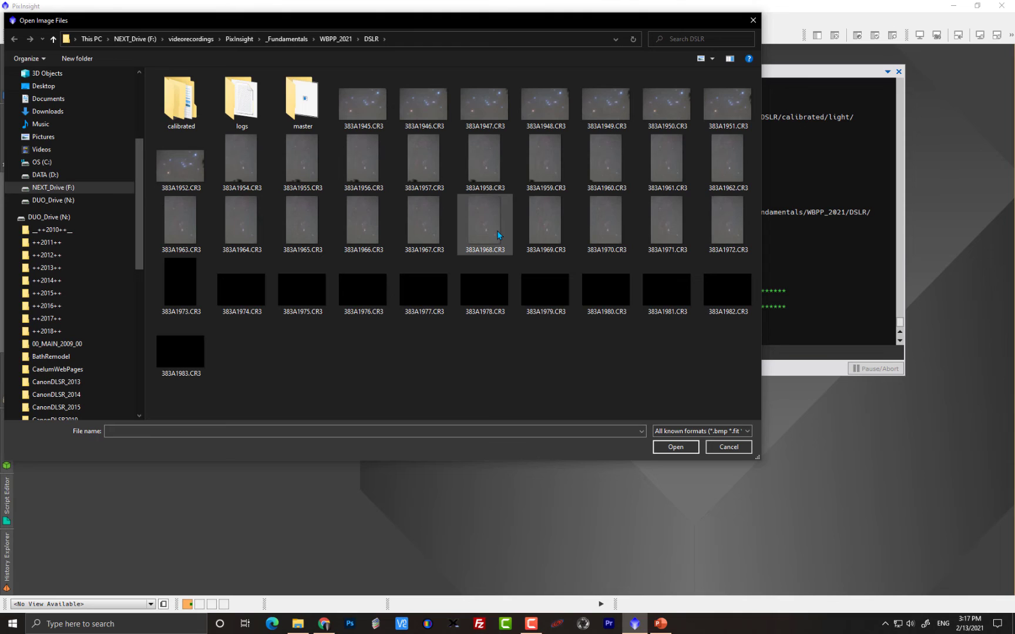
Step: Browse from the master folder back to DSLR and into its logs folder
mouse_move(497, 235)
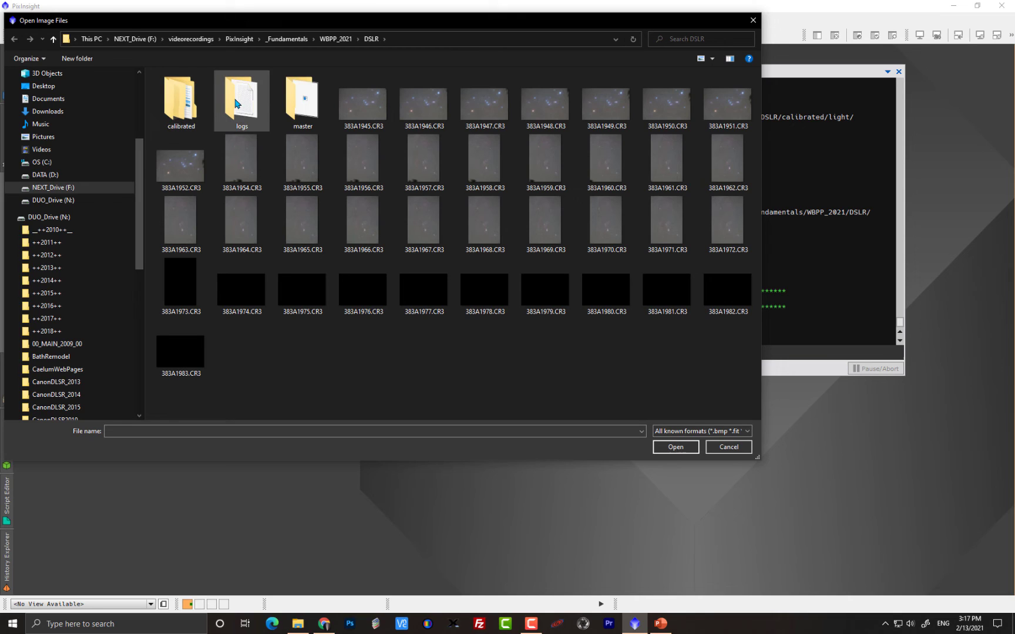
double_click(305, 99)
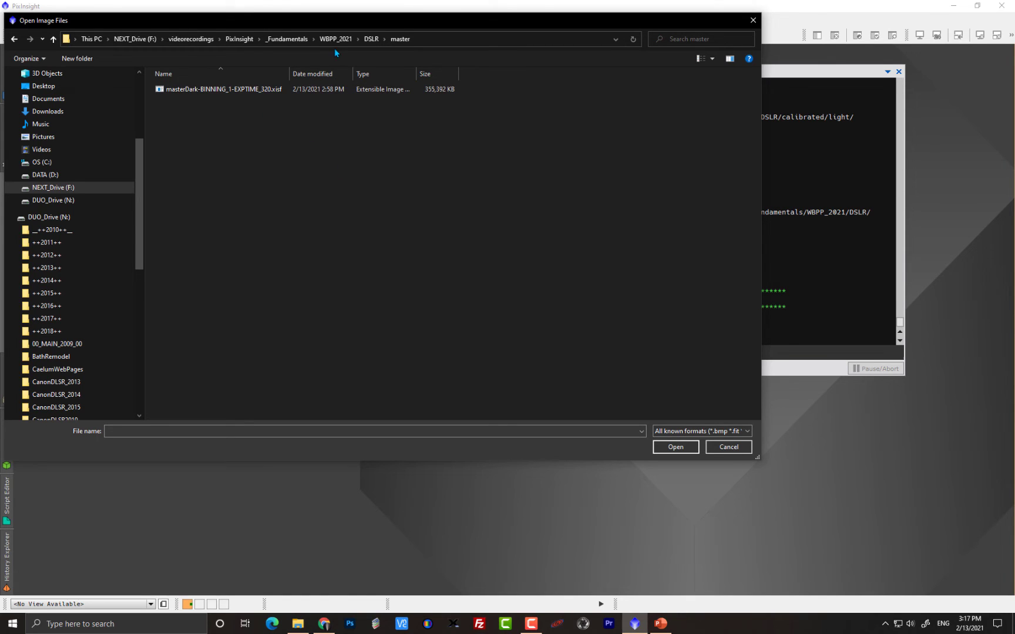
click(372, 39)
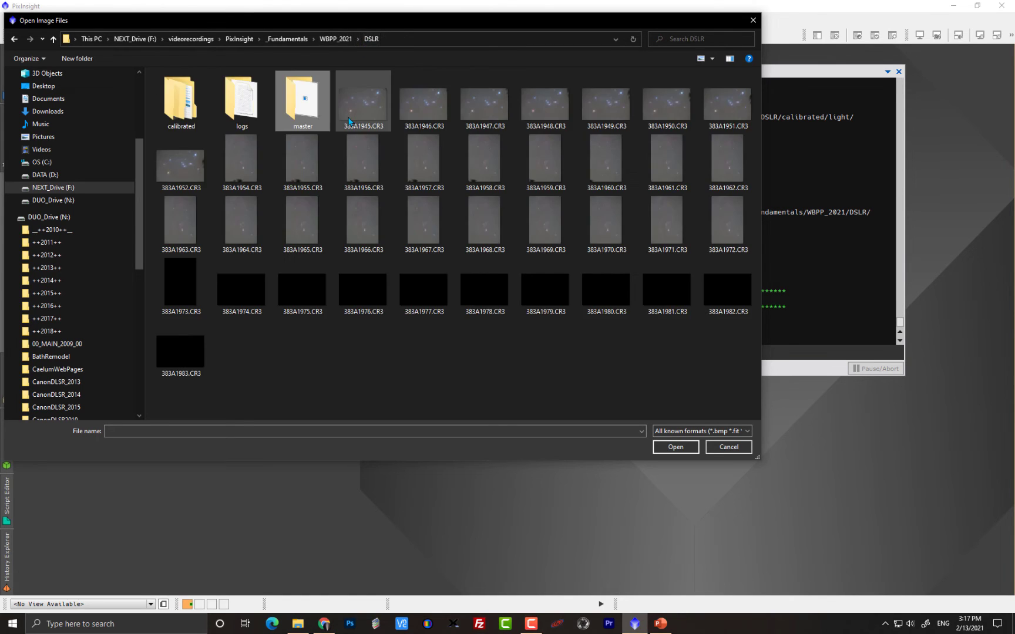
double_click(241, 100)
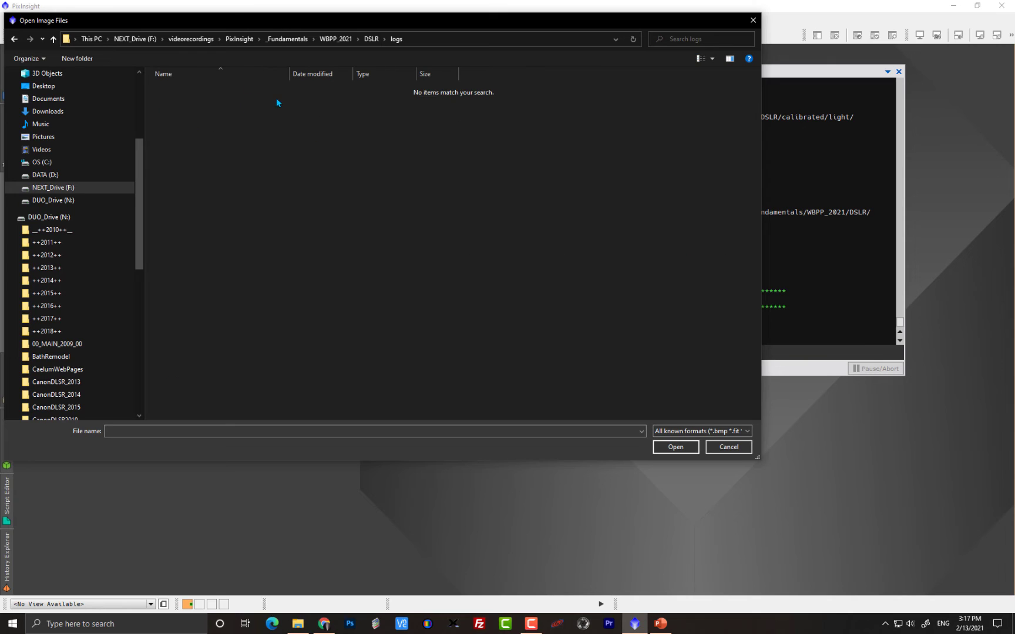
Step: Filter the file list with *.* and right-click the 20210213221543.log run log
click(272, 430)
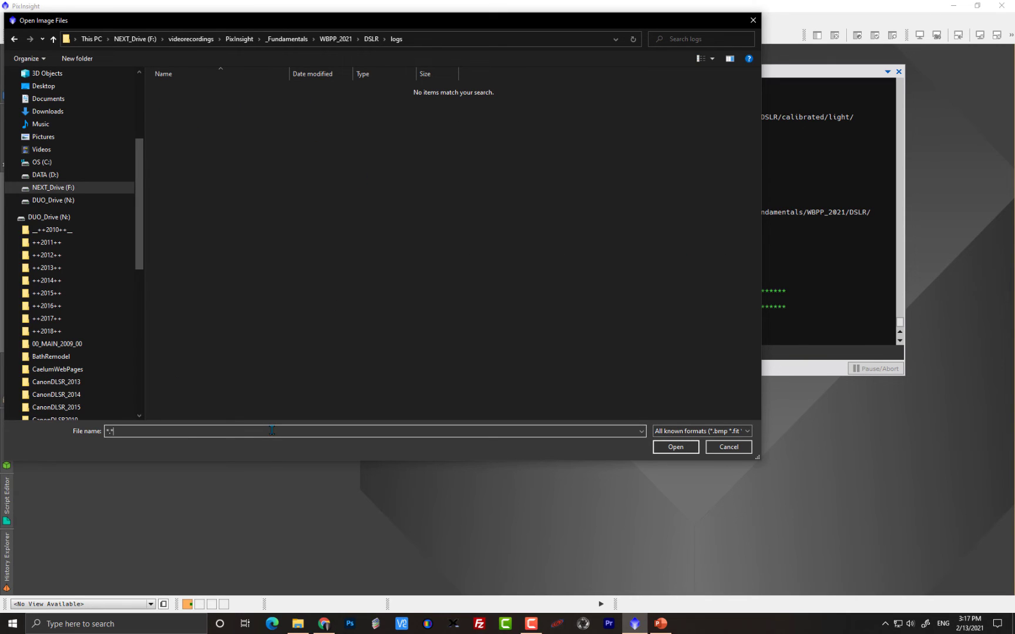
text(*.*)
key(Return)
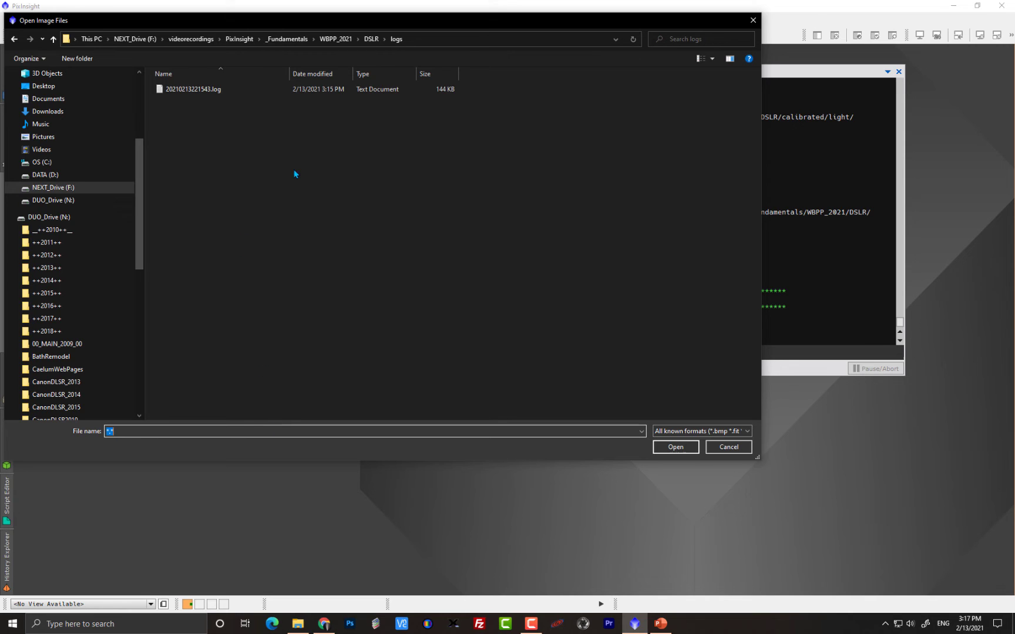
click(210, 89)
right_click(214, 91)
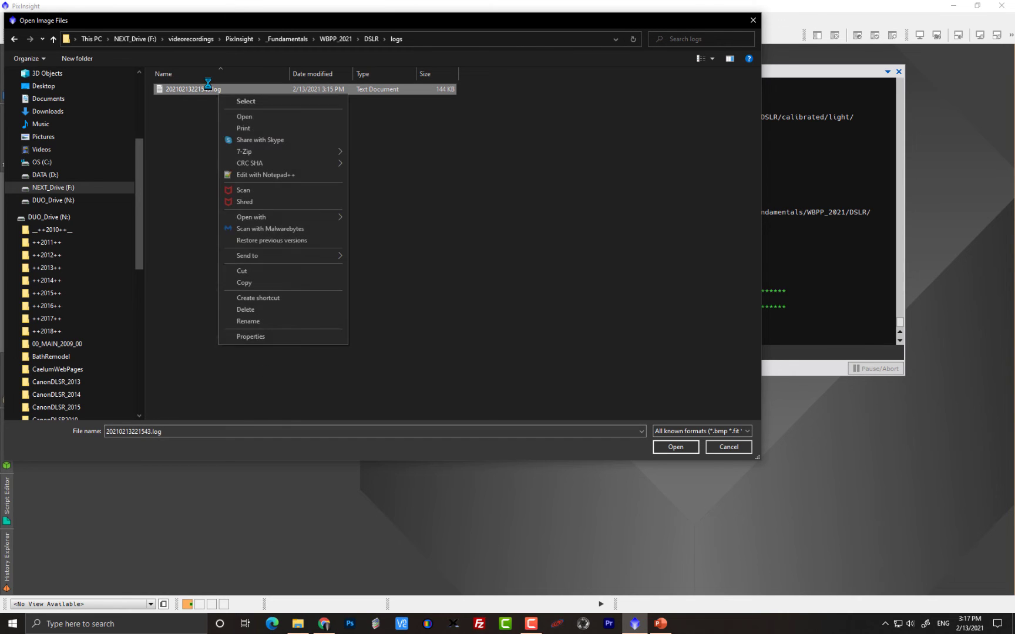
Step: Open 20210213221543.log in Notepad, enlarge the window and scroll to the light-frame calibration entries
click(244, 117)
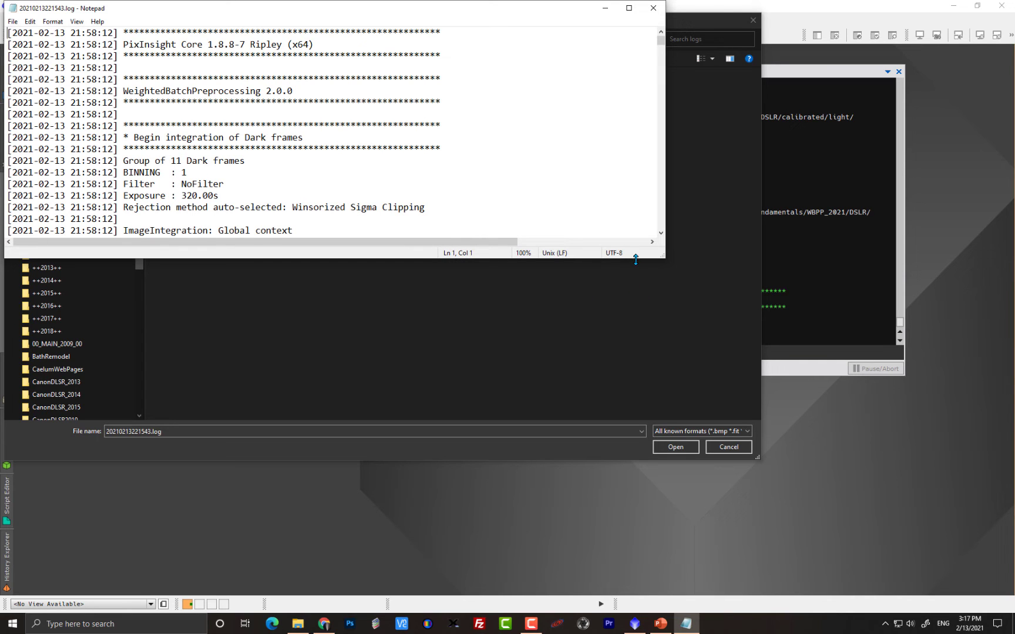
drag(636, 260, 635, 472)
scroll(555, 382, down, 19)
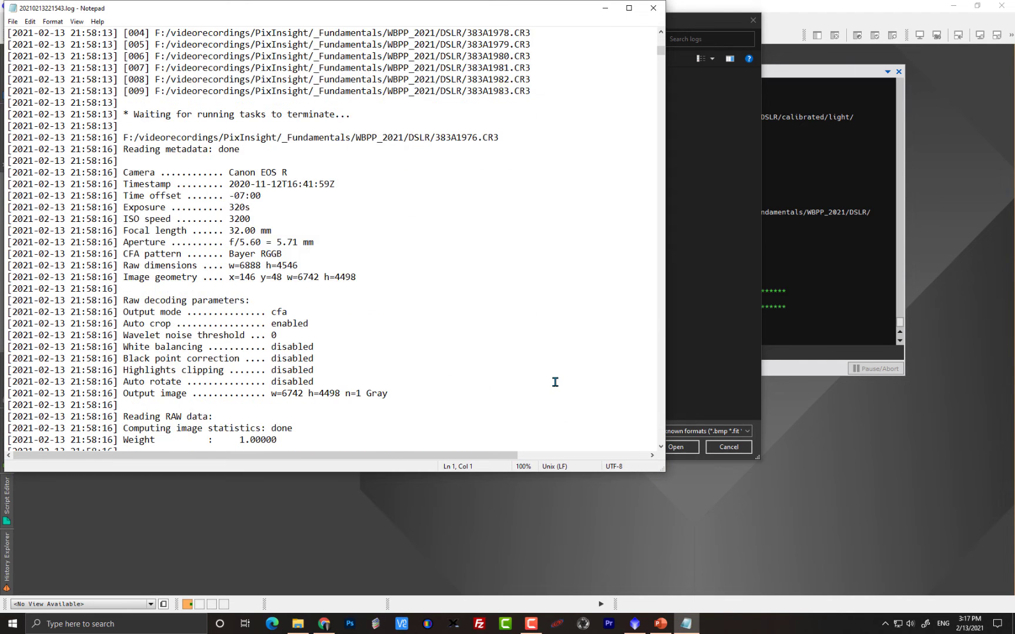
scroll(555, 381, down, 11)
drag(660, 55, 660, 112)
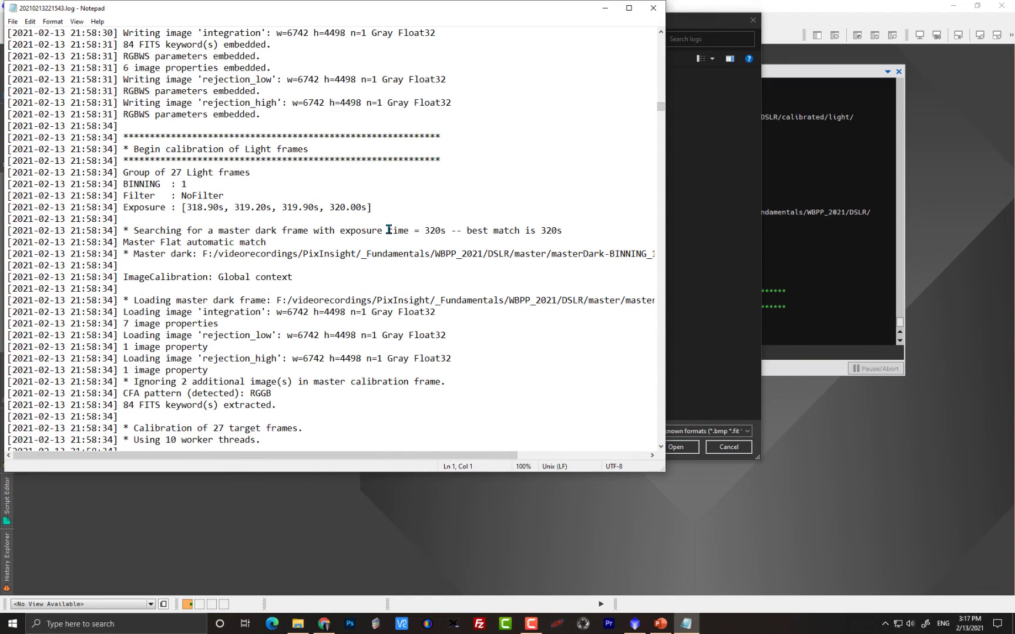
drag(661, 108, 659, 161)
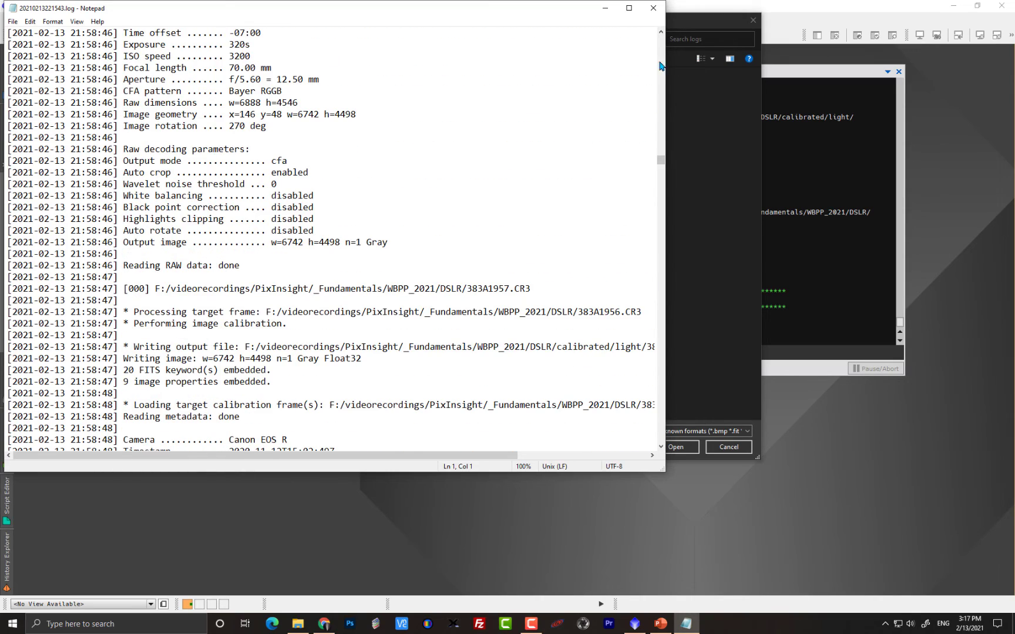
Step: Close the log and browse into calibrated/light, selecting 383A1949_c.xisf
click(653, 7)
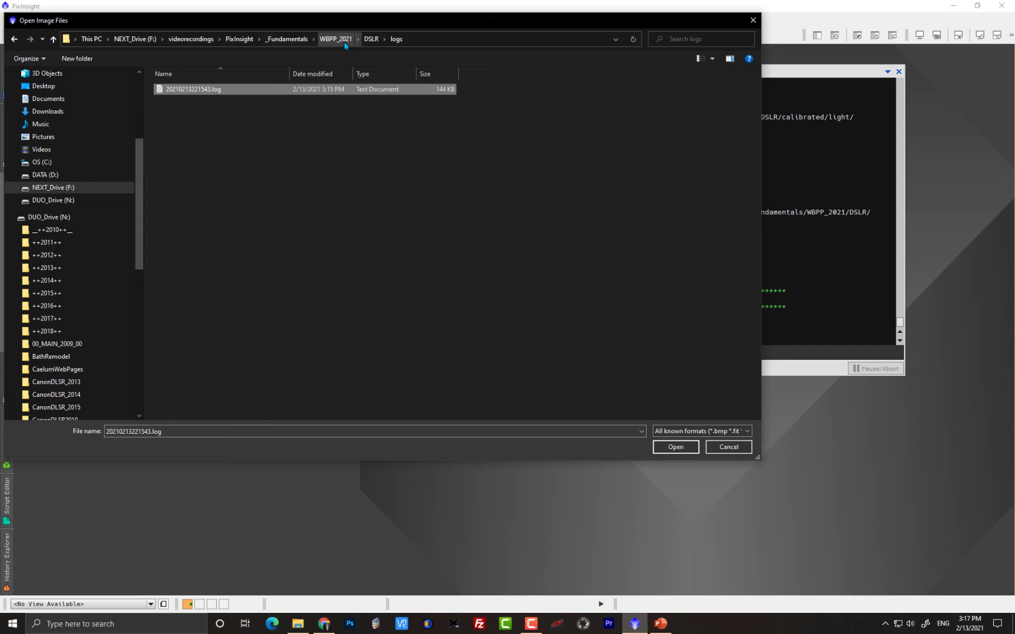
click(371, 39)
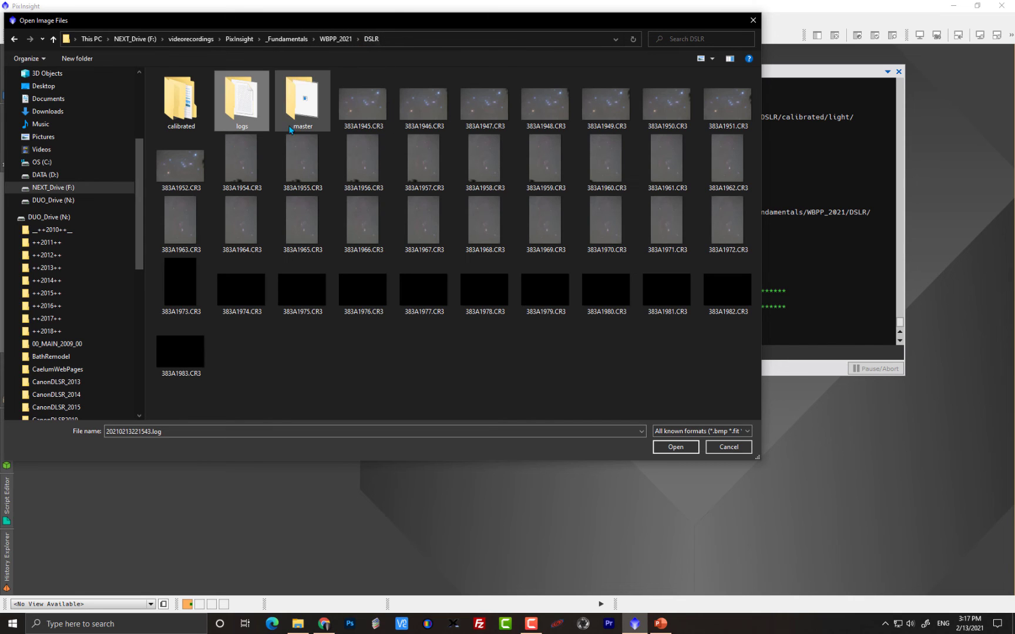
double_click(177, 123)
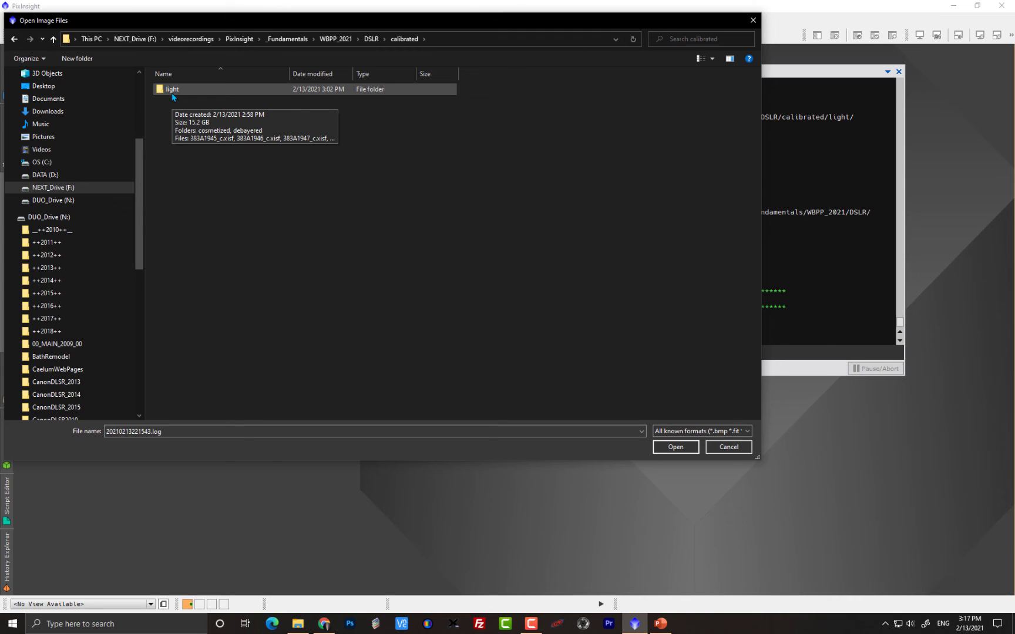
double_click(173, 94)
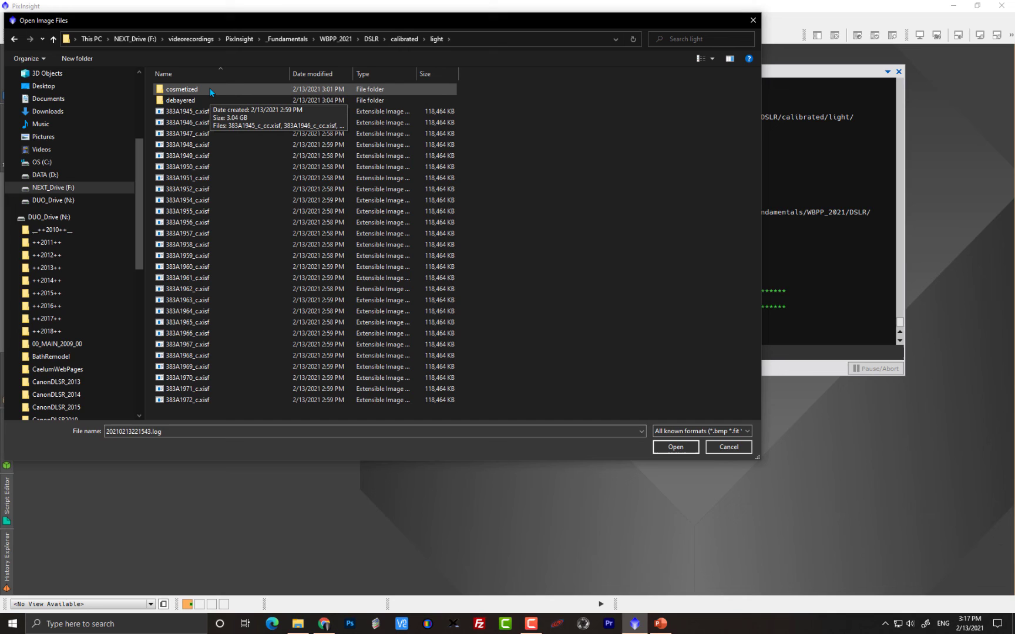
click(220, 156)
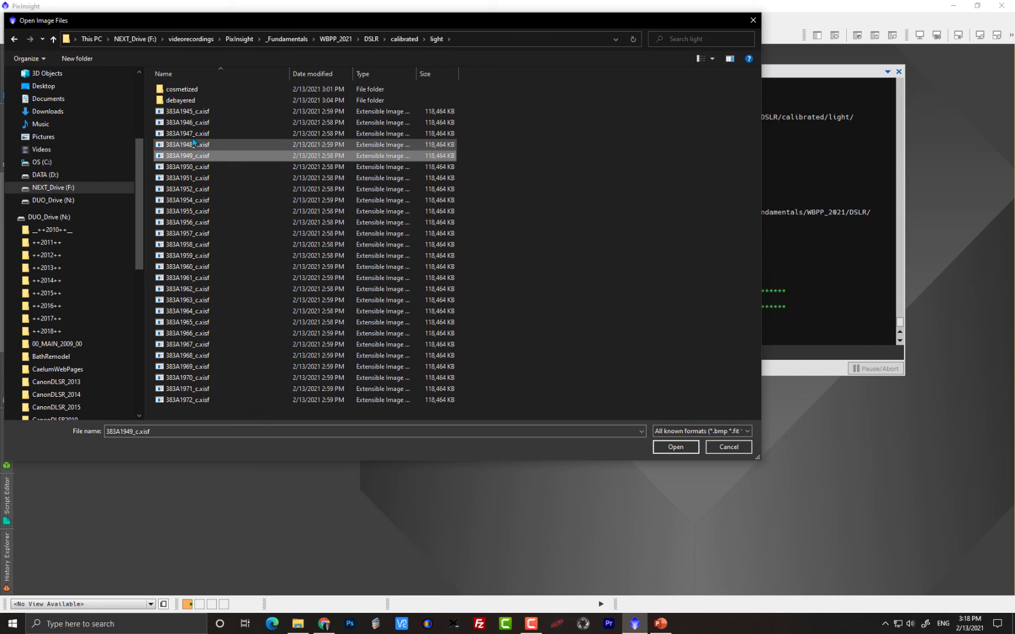
Step: Look inside the cosmetized folder, then open the debayered frames folder
double_click(198, 90)
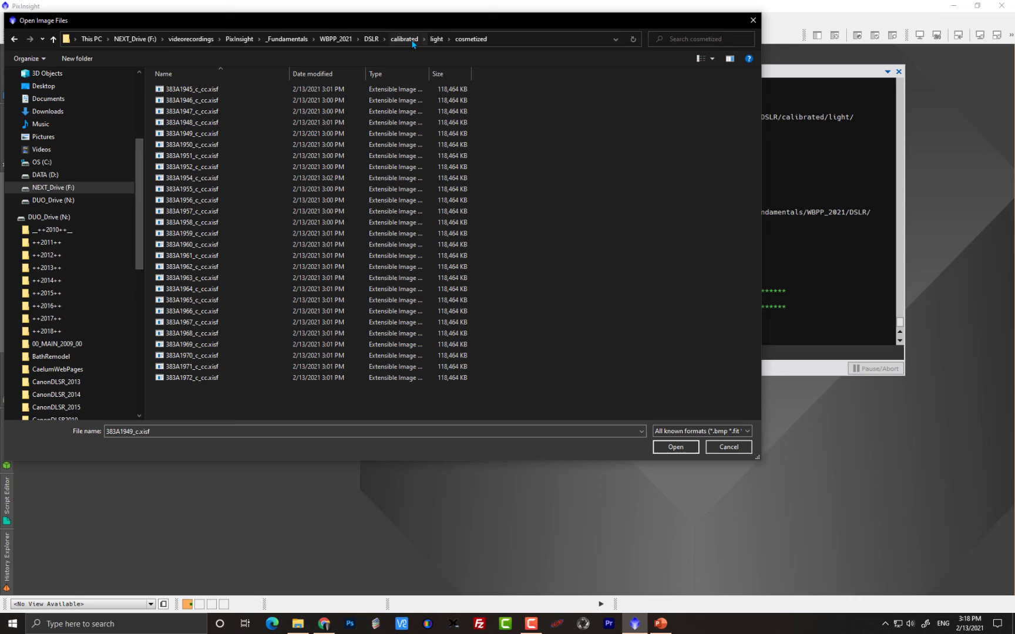
click(436, 39)
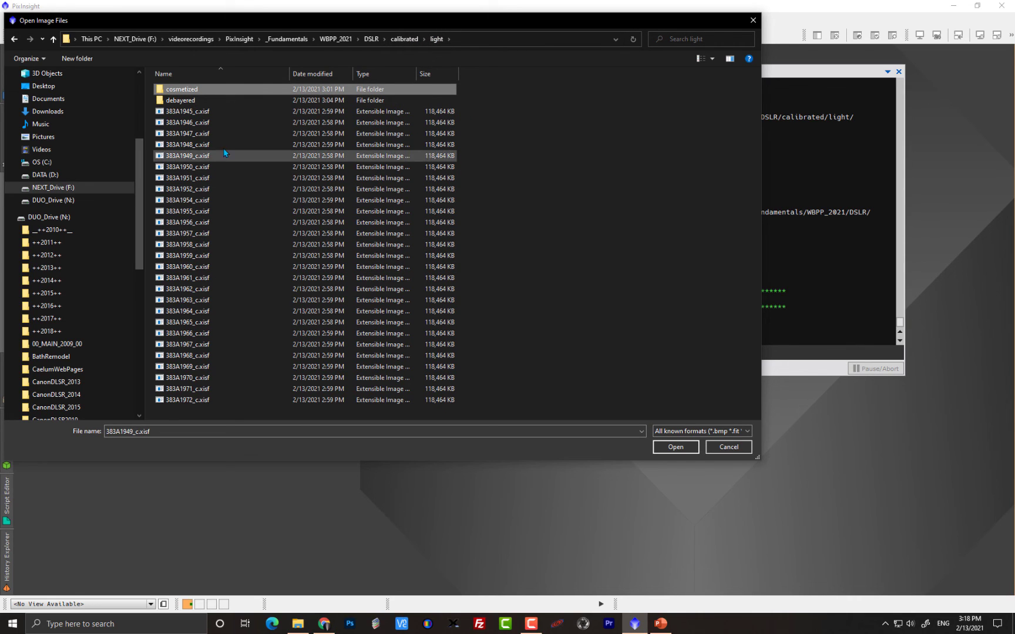
double_click(194, 89)
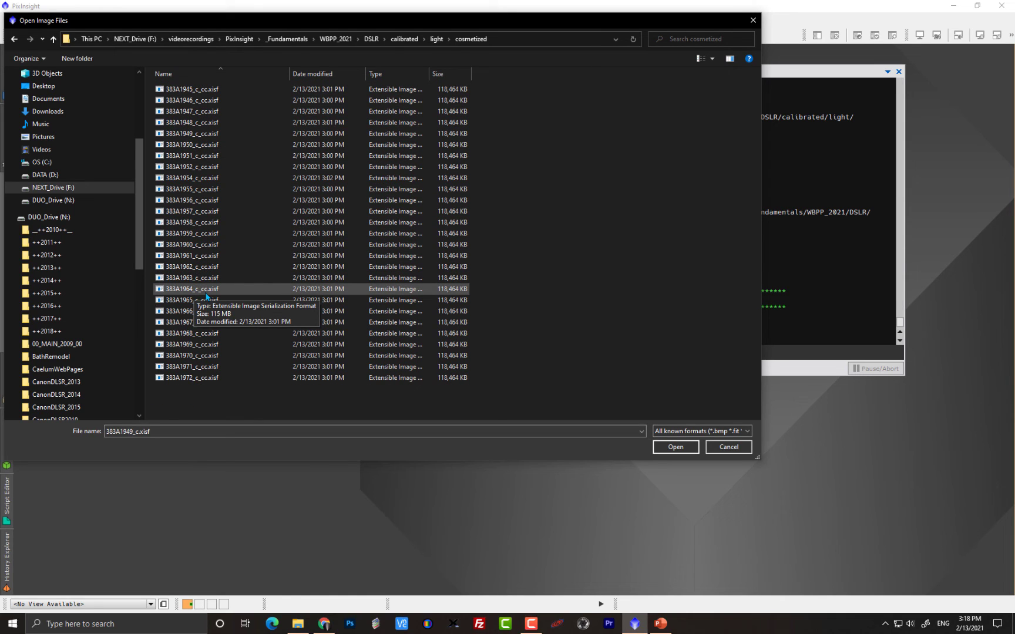
click(436, 40)
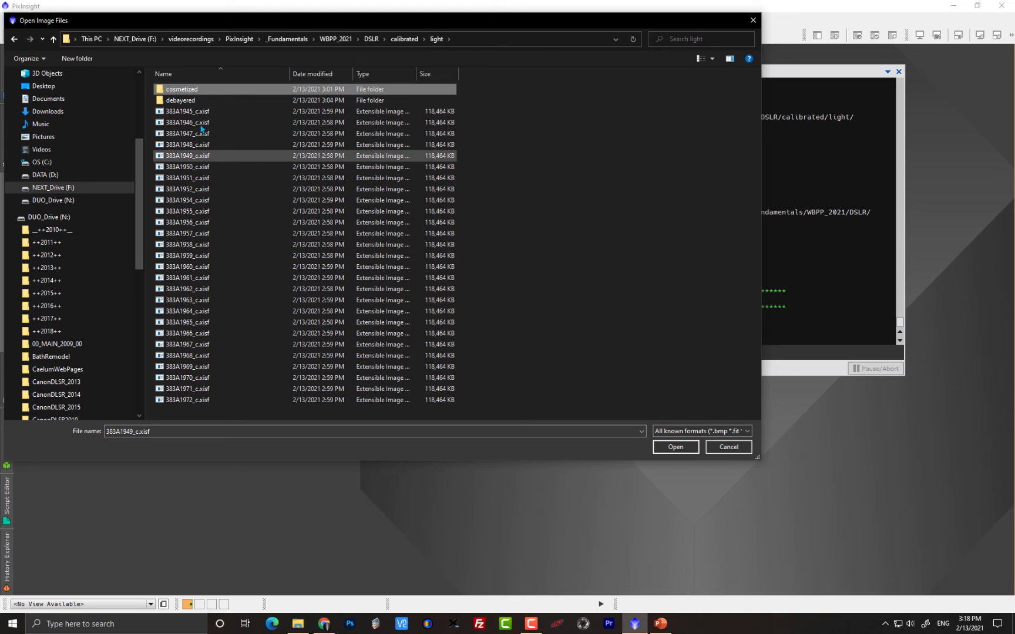
double_click(191, 100)
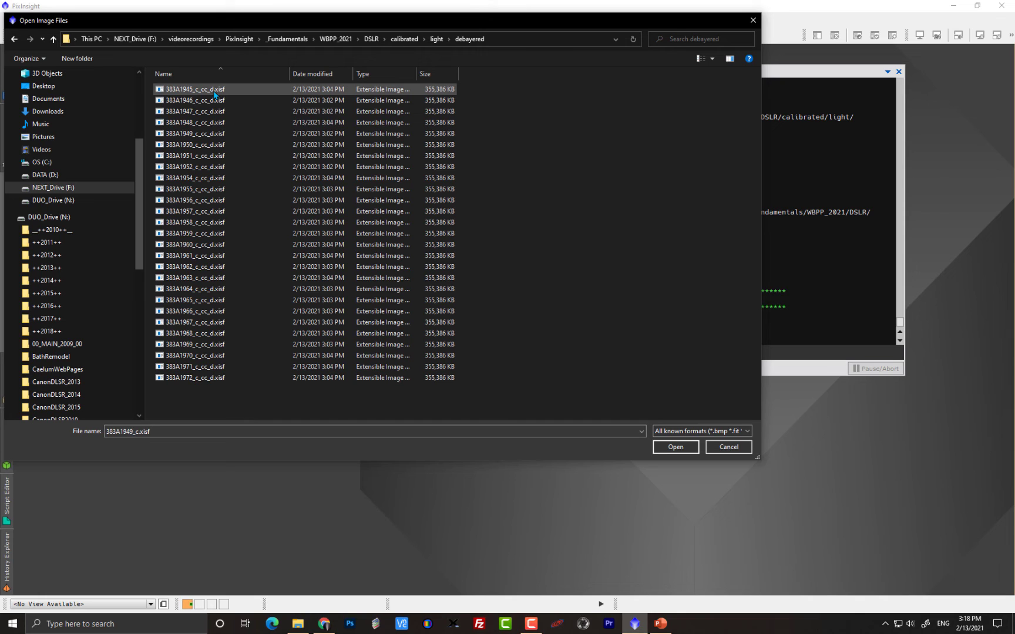
Step: Open the debayered frames 383A1948, 383A1956 and 383A1967
click(211, 181)
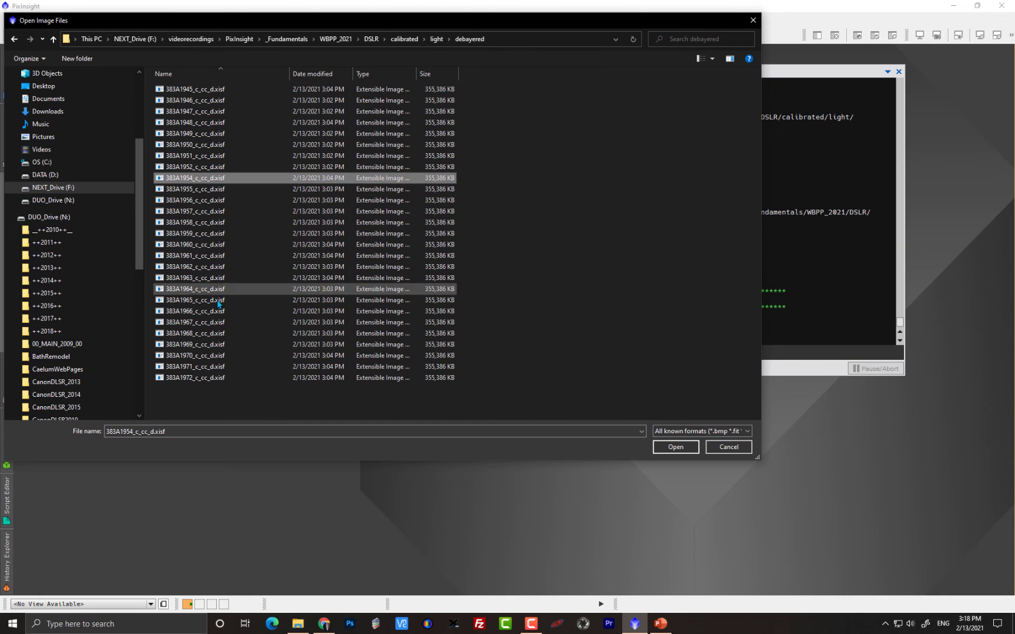
click(210, 123)
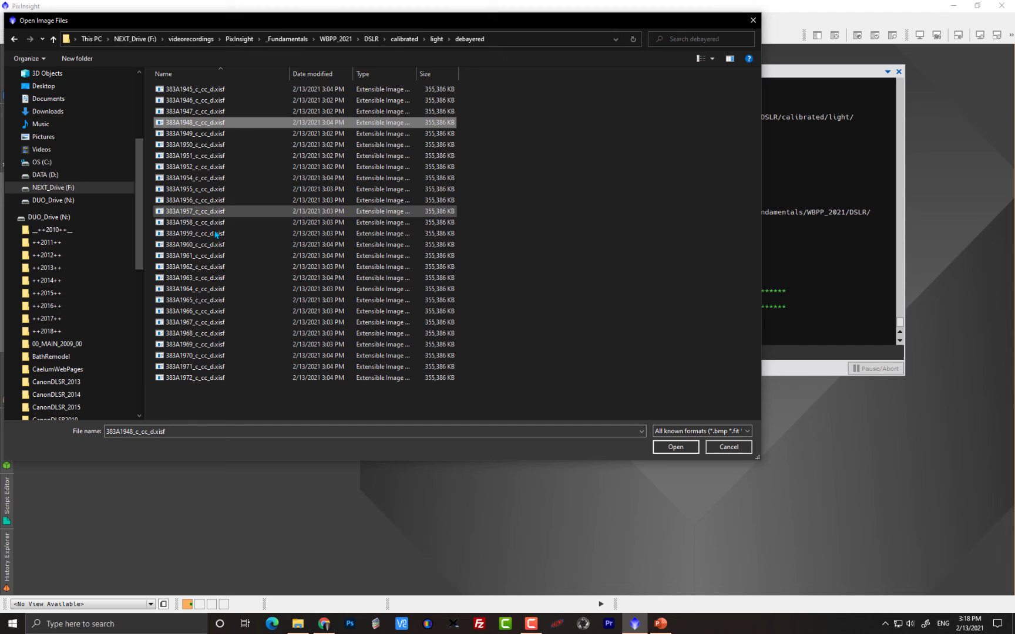
ctrl+click(202, 201)
ctrl+click(199, 322)
click(672, 450)
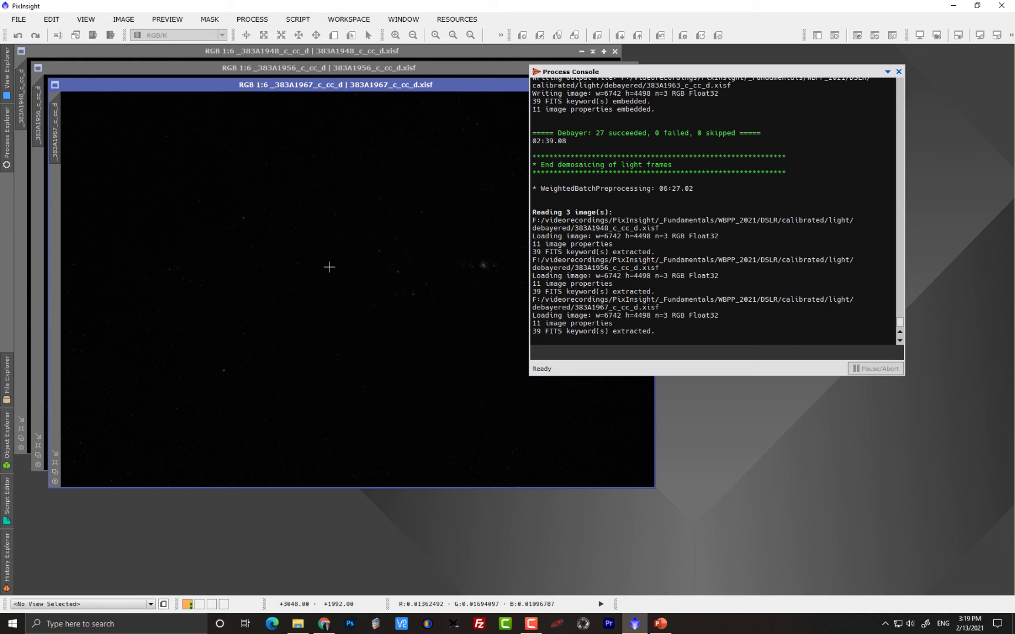
Step: Make 383A1967 the active stretched view and move the console off it
click(329, 267)
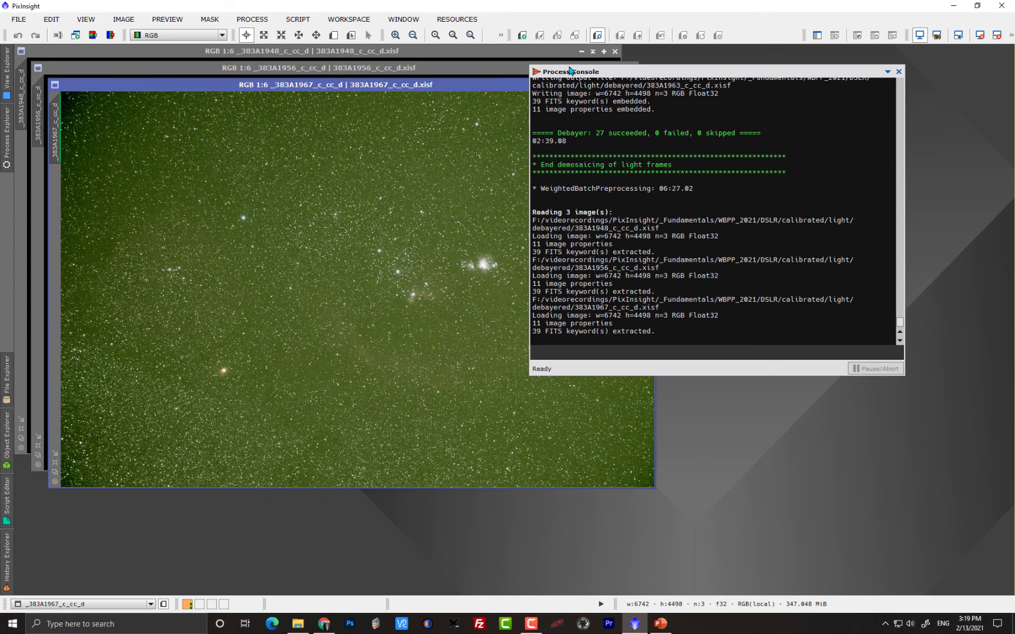
drag(565, 71, 681, 124)
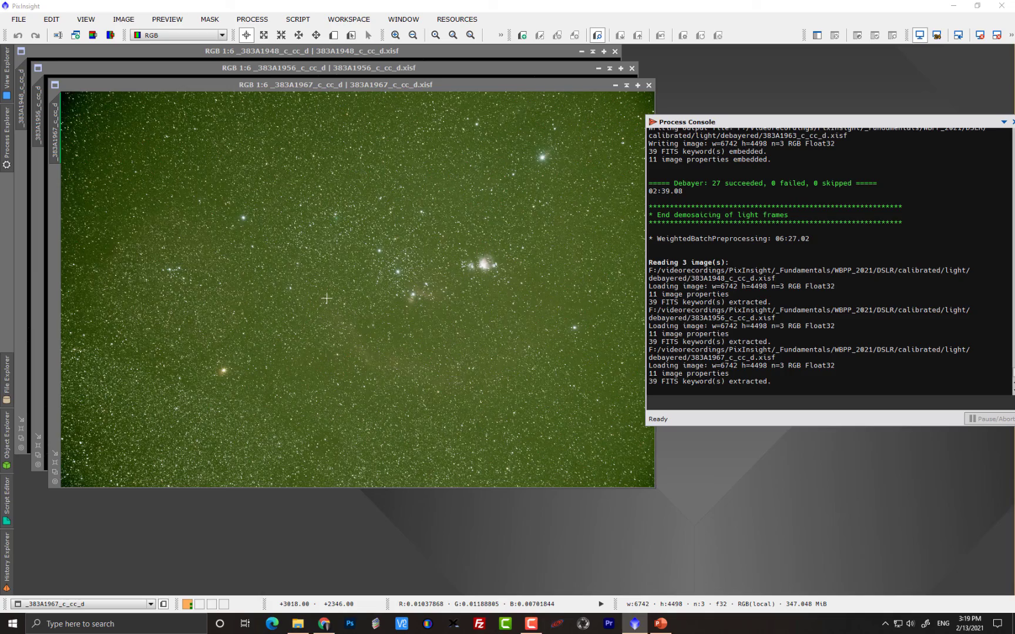
scroll(327, 299, up, 4)
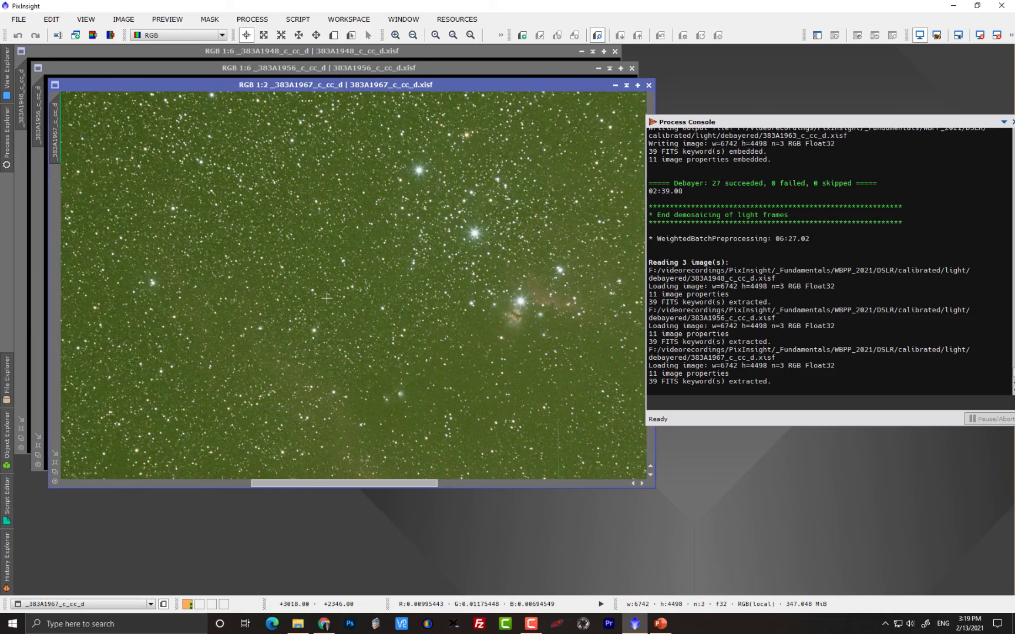
scroll(326, 299, down, 3)
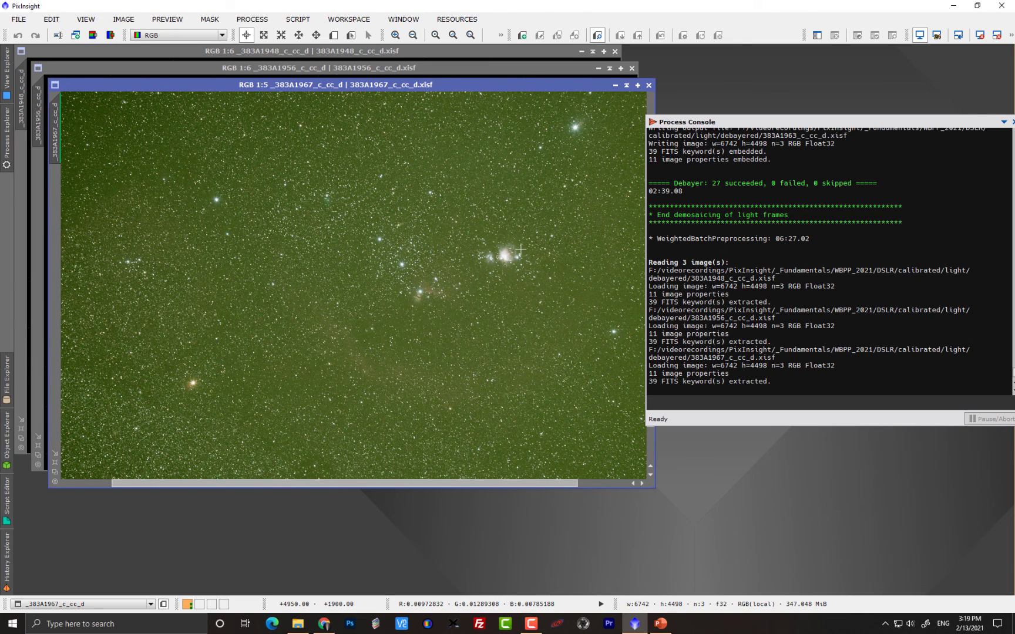
Step: AutoStretch the 383A1956 and 383A1948 frames with Ctrl+A
key(ctrl+Tab)
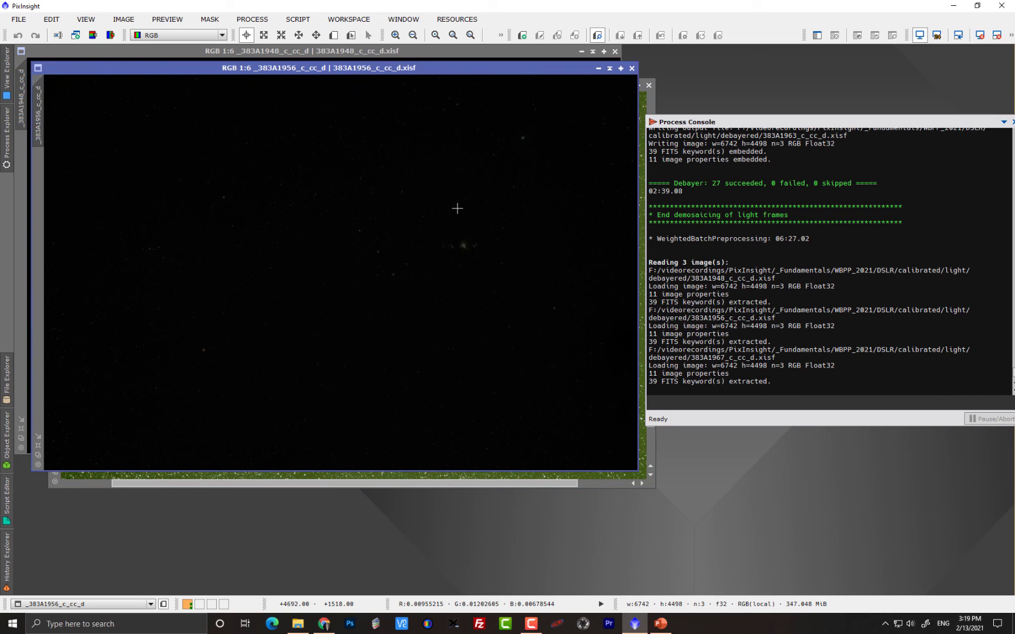
key(ctrl+a)
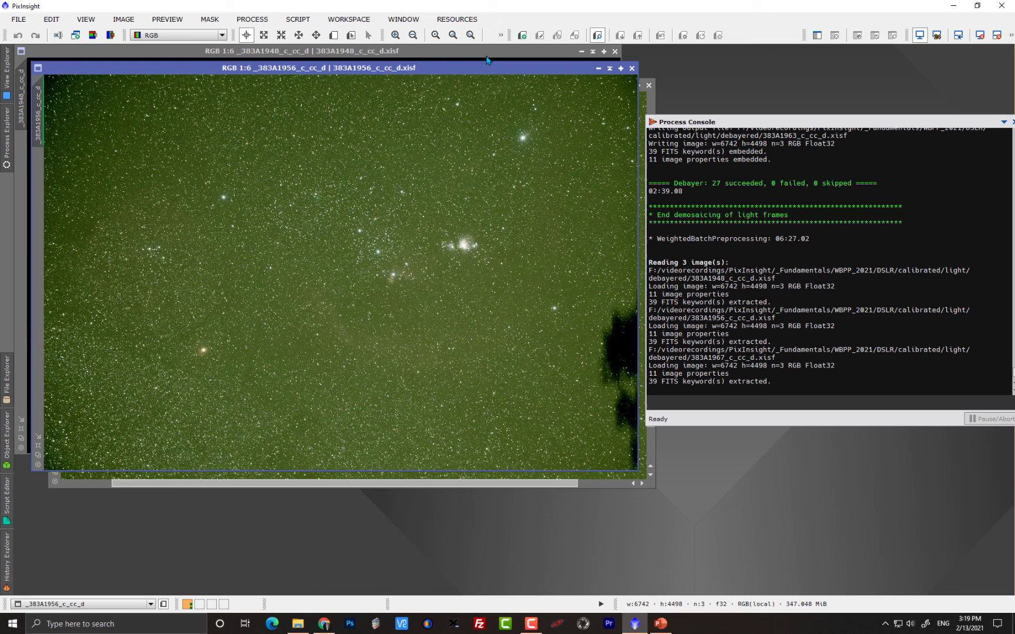
key(ctrl+Tab)
key(ctrl+a)
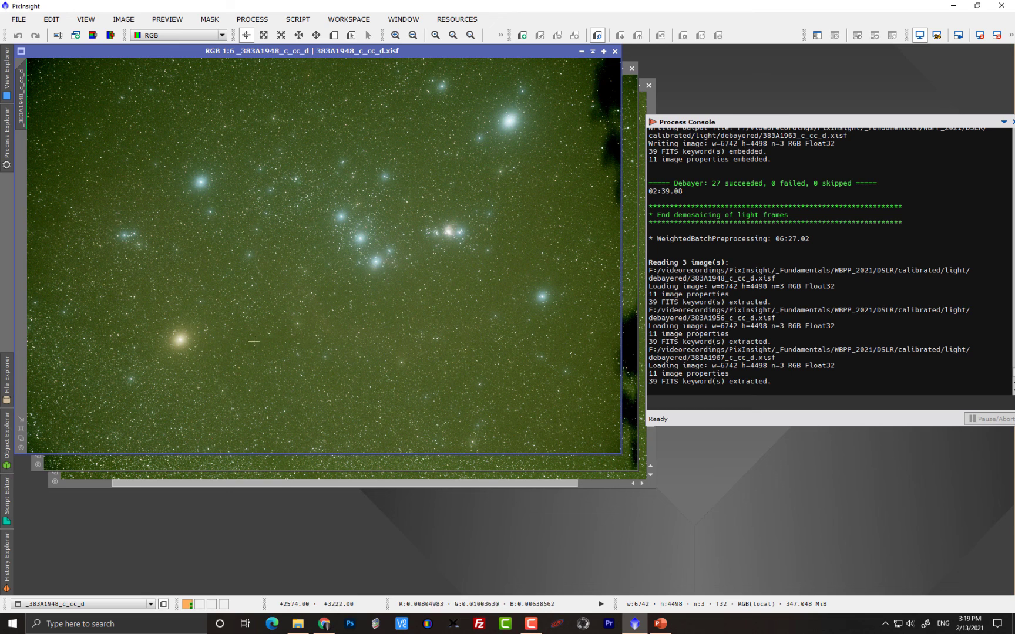
Step: Close the 383A1948, 383A1956 and 383A1967 image windows
click(616, 52)
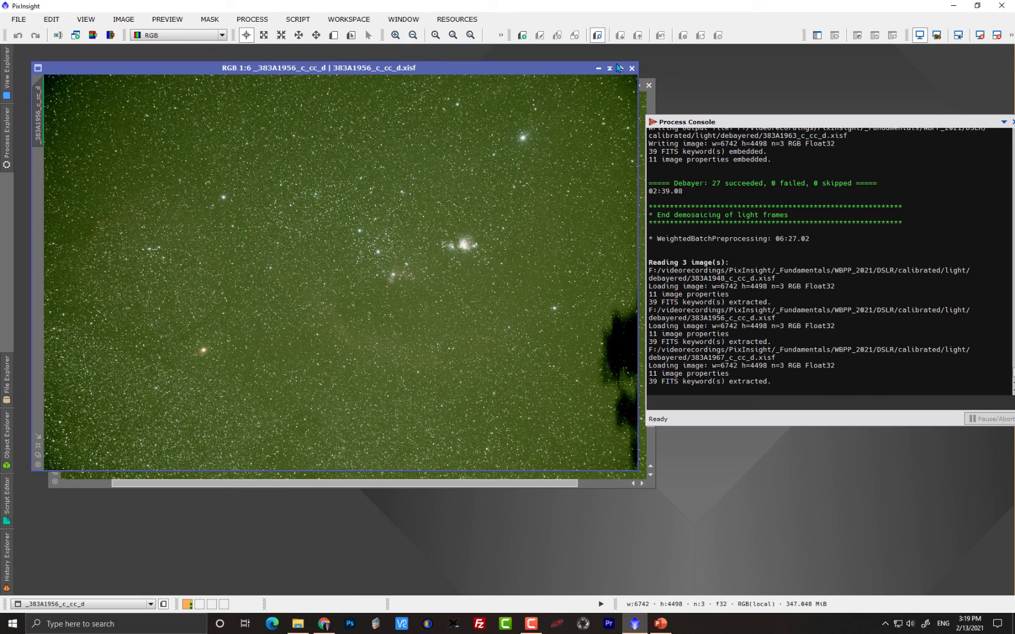
click(632, 68)
click(648, 85)
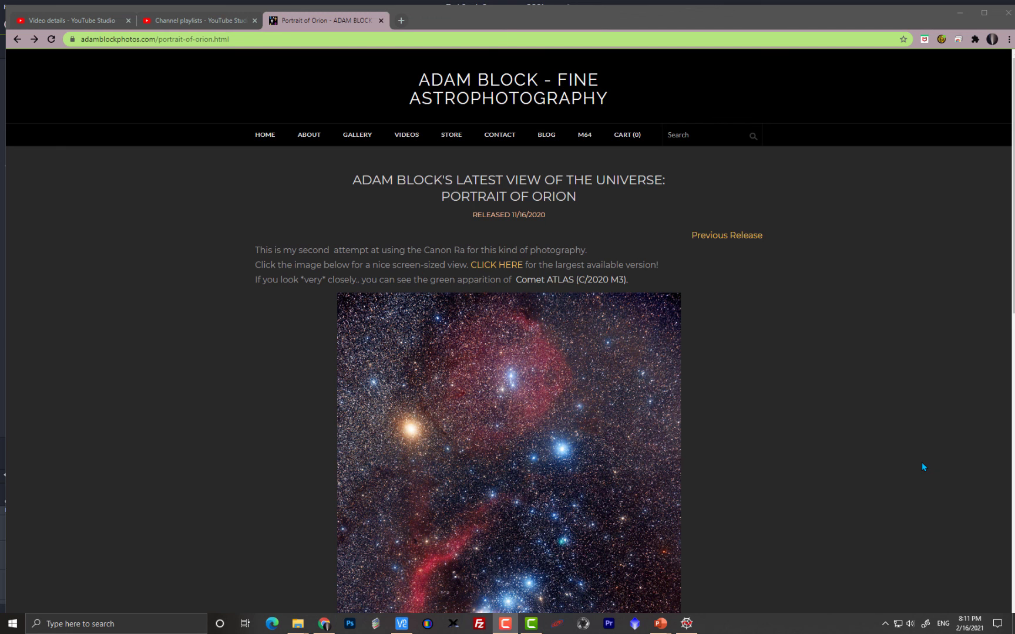
scroll(818, 397, down, 3)
scroll(819, 401, down, 1)
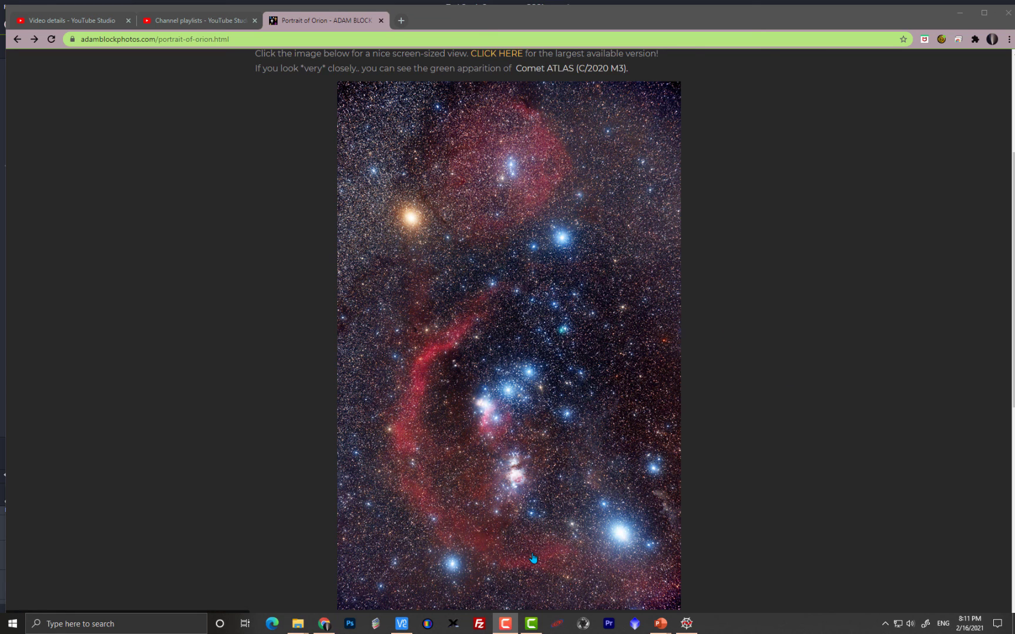
scroll(533, 559, up, 2)
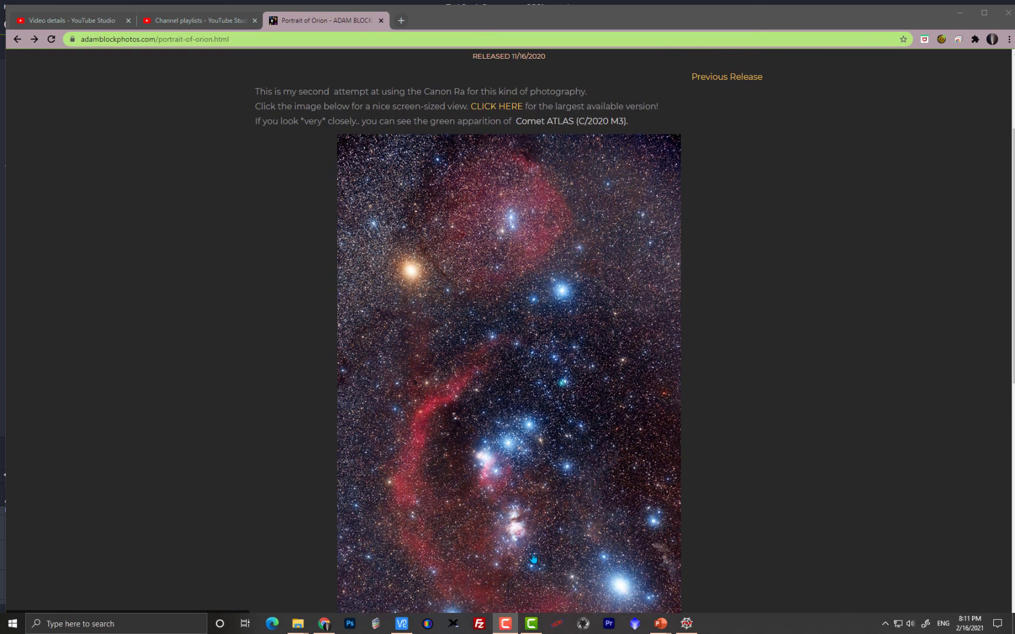
click(542, 511)
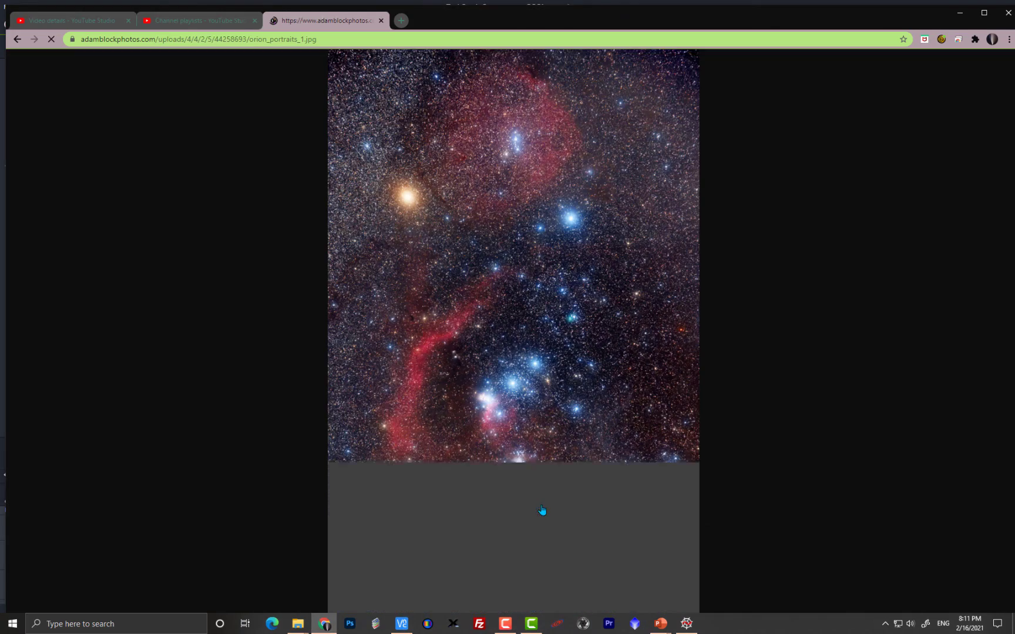
click(529, 411)
scroll(527, 407, up, 1)
scroll(528, 407, up, 3)
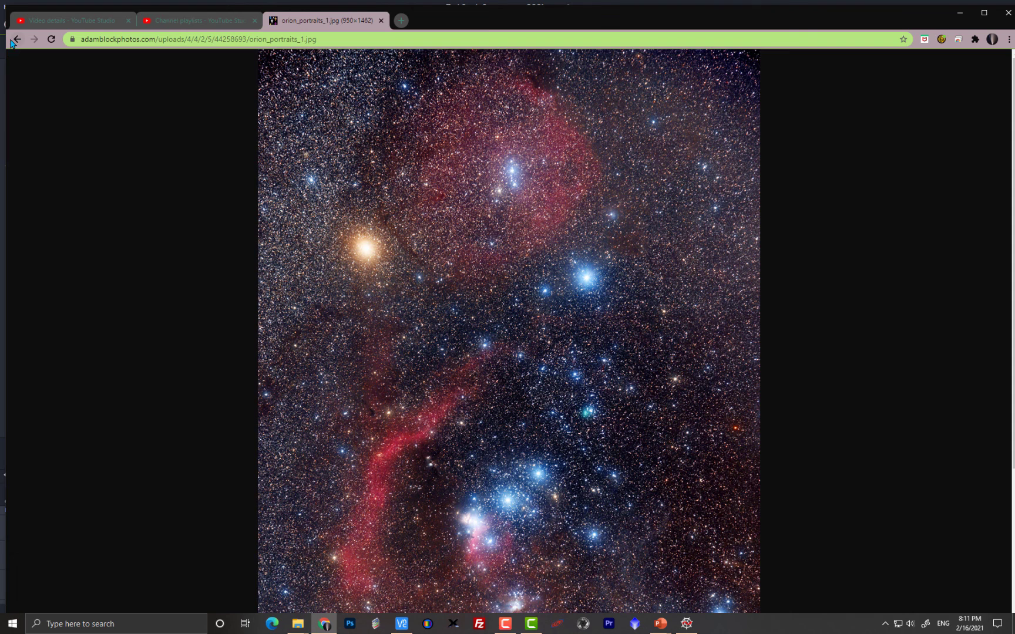
click(17, 38)
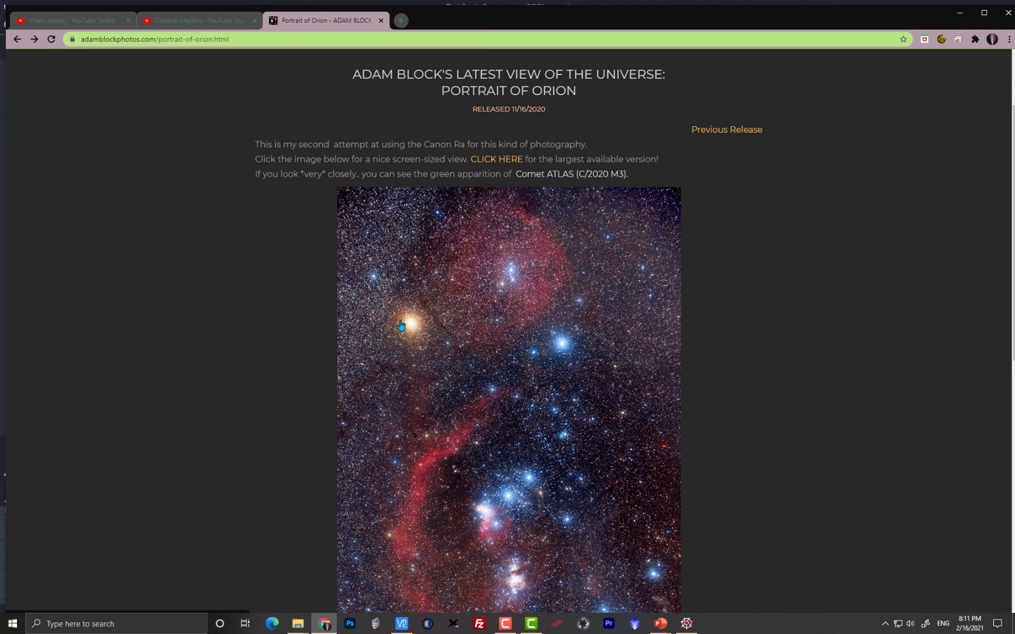
click(756, 131)
scroll(820, 344, down, 3)
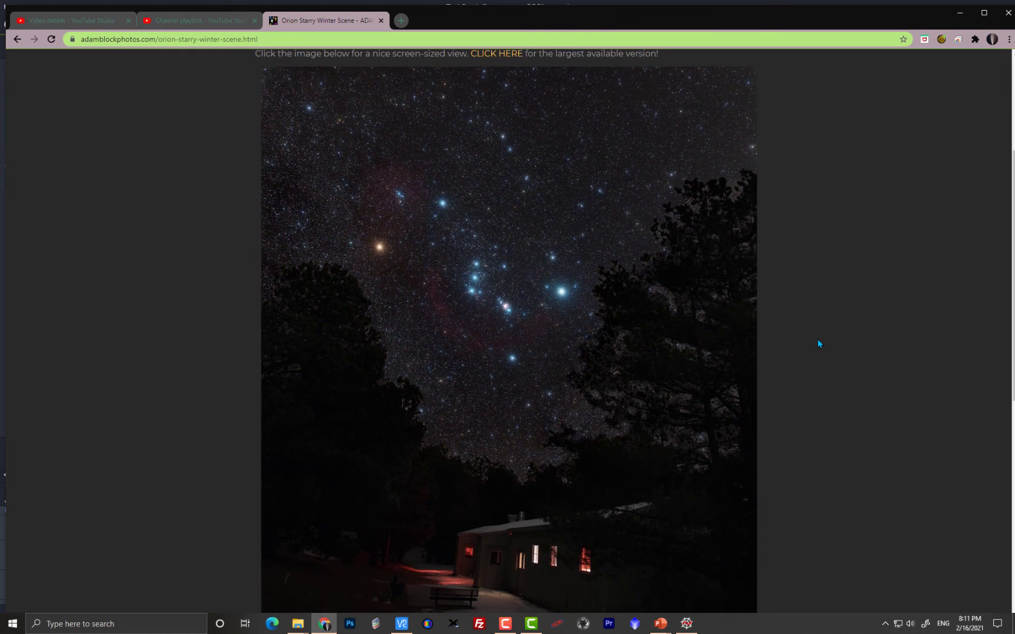
scroll(820, 344, down, 1)
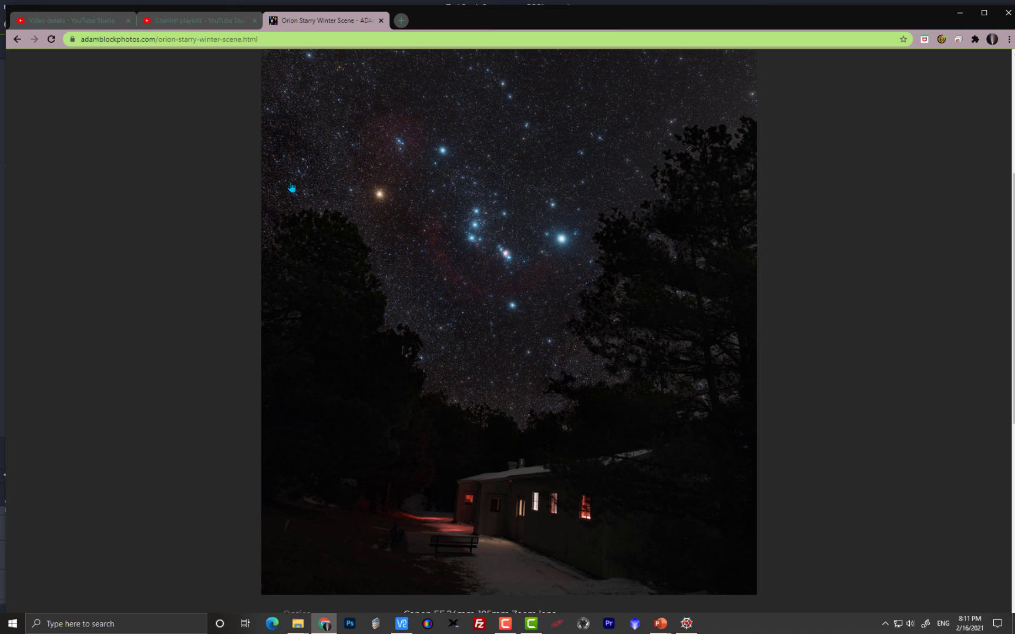
click(17, 39)
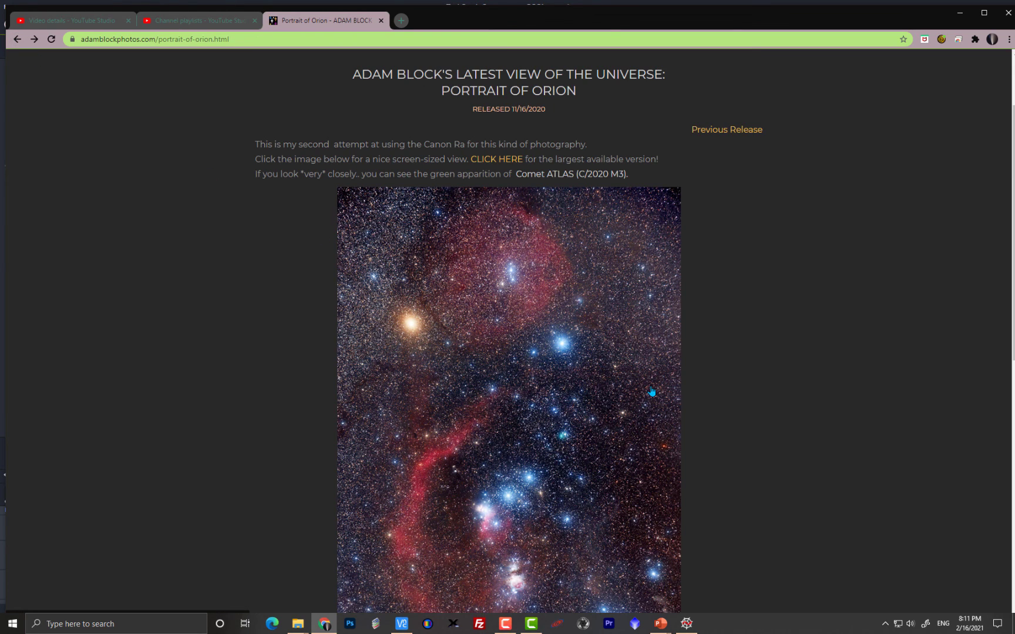
scroll(651, 391, down, 2)
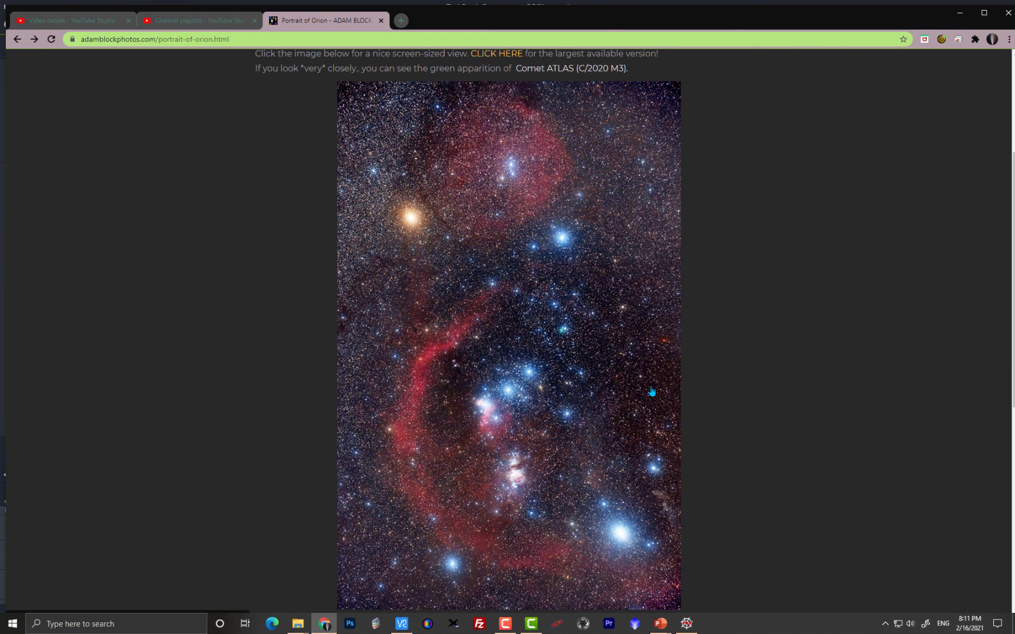